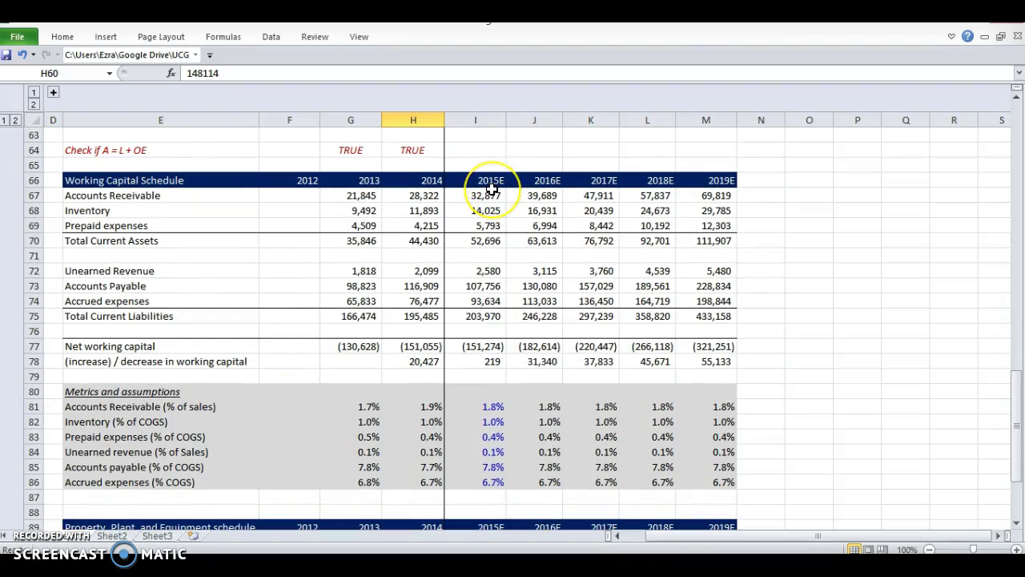
Examine the Property Plant and Equipment row of the balance sheet across the historical and projected years
scroll(489, 190, "up", 7)
scroll(492, 189, "up", 4)
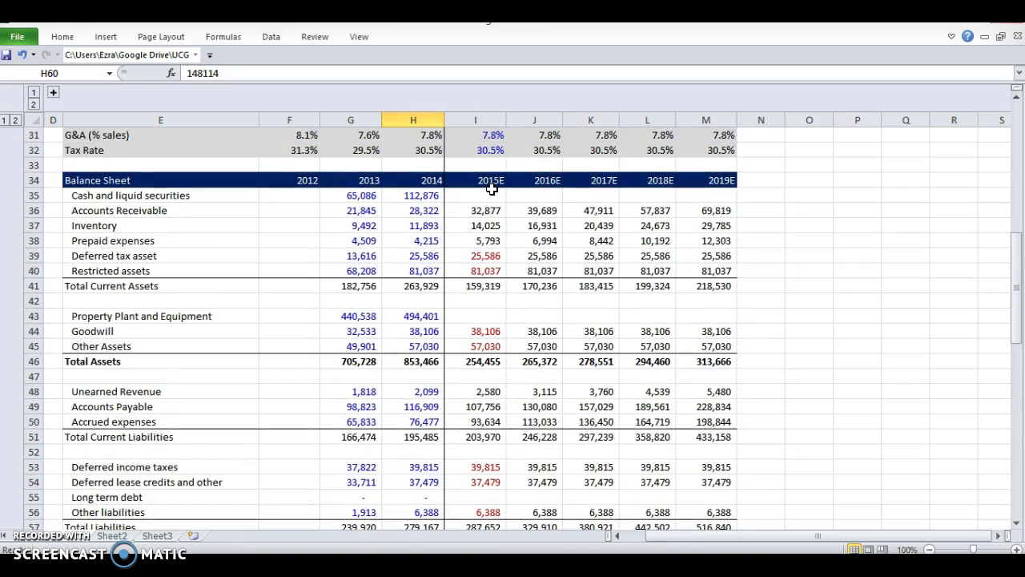
scroll(492, 188, "down", 2)
left_click_drag(197, 286, 677, 283)
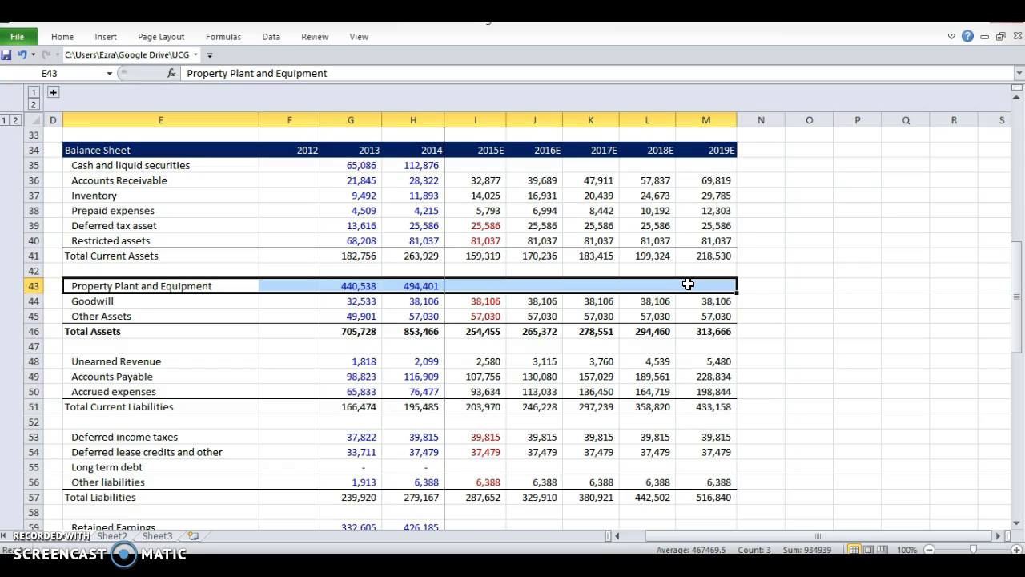
left_click(688, 284)
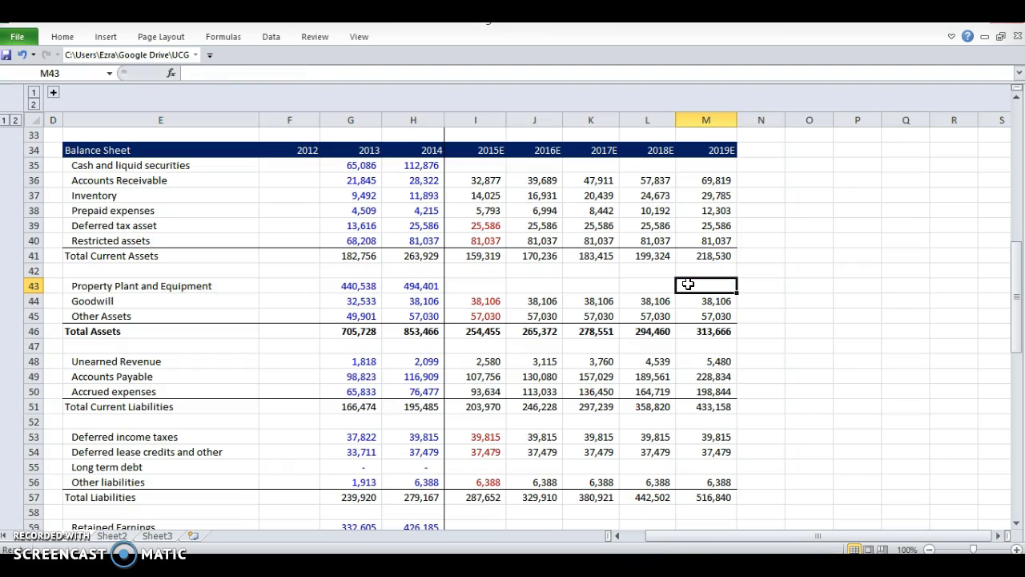
Examine the 2012–2014 capital expenditures in the Property, Plant, and Equipment schedule
scroll(688, 284, "down", 13)
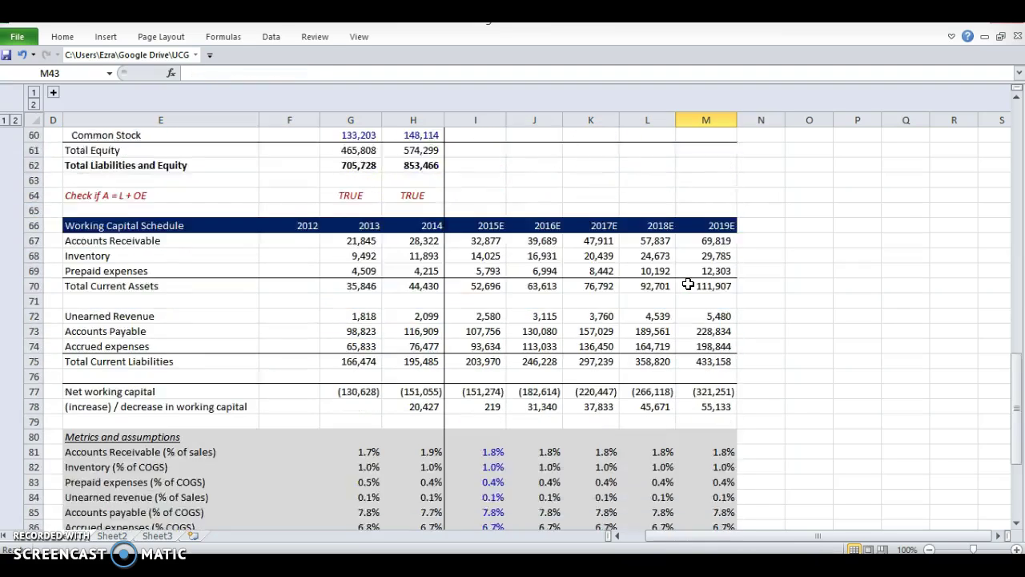
scroll(688, 283, "down", 1)
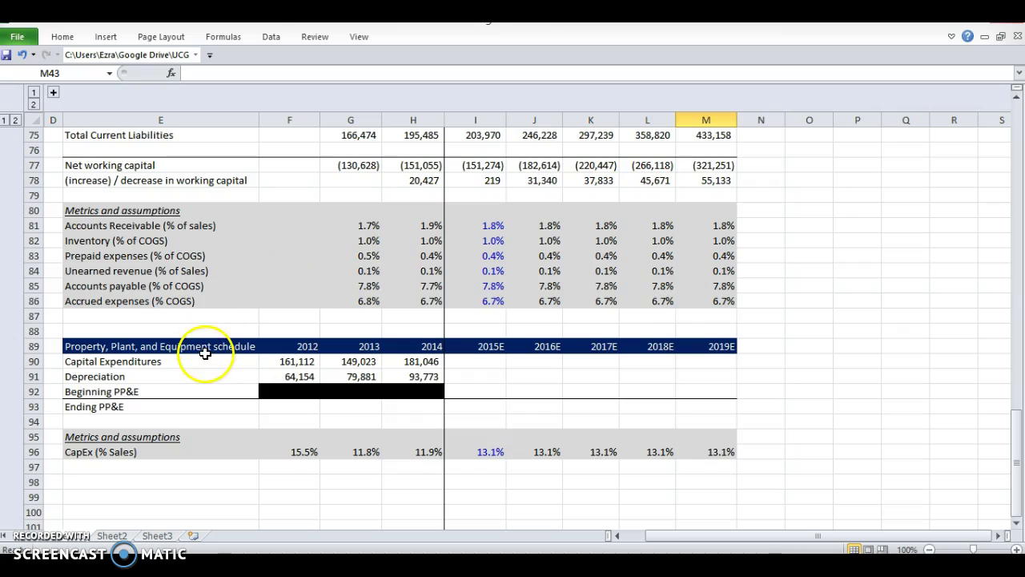
left_click(204, 350)
key("Down")
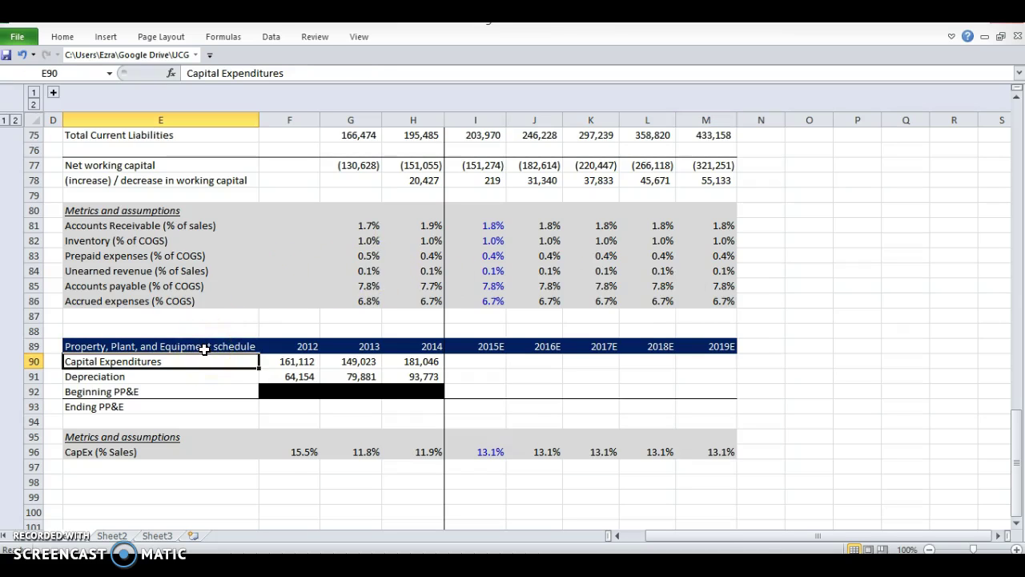
key("shift+Right")
key("shift+Right")
key("shift+Right")
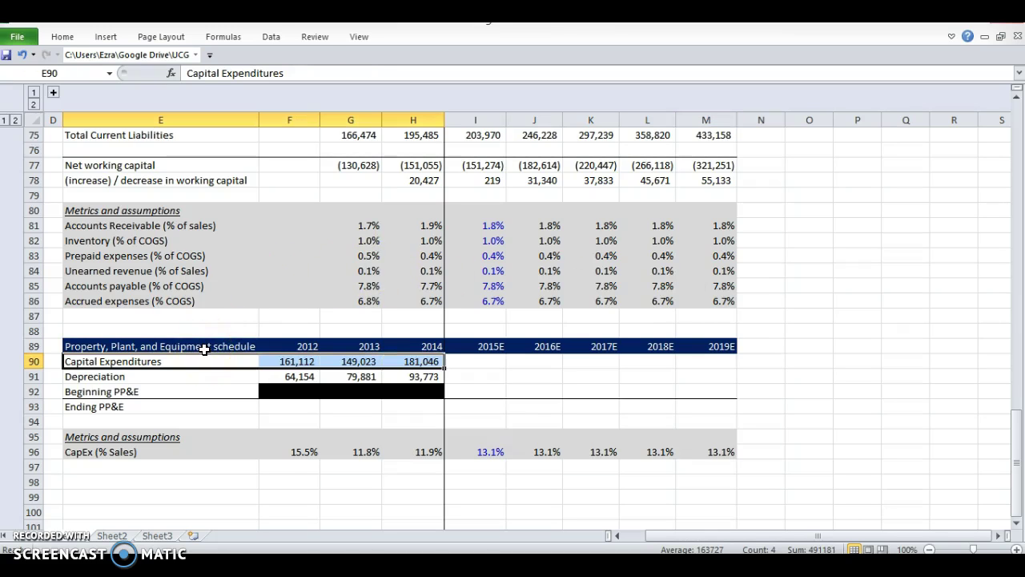
Check the depreciation figures in the Buffalo Wild Wings 10-K cash flow statement in the browser, then examine the schedule's depreciation row in the workbook
key("alt+Tab")
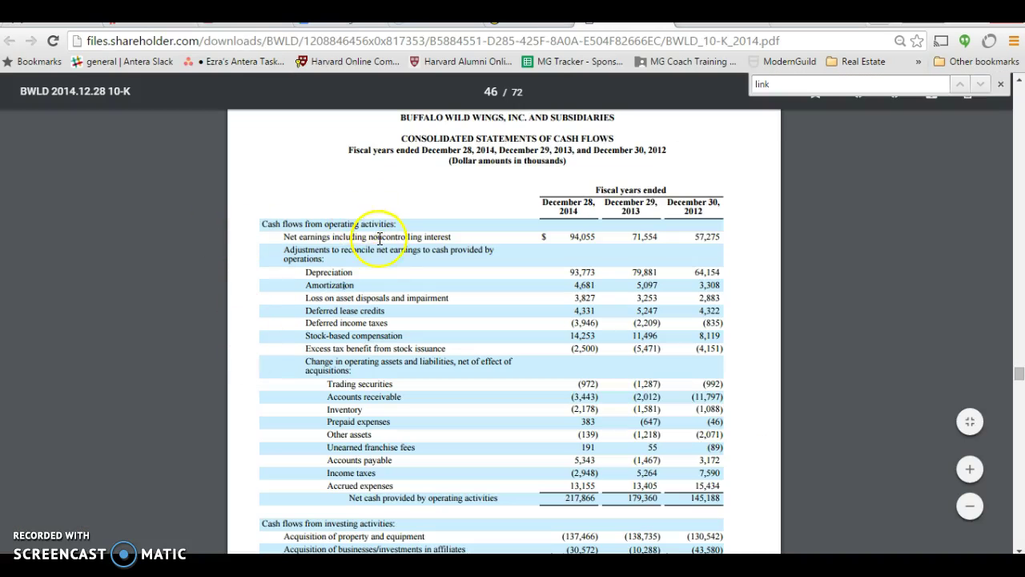
key("alt+Tab")
key("Down")
key("shift+Right")
key("shift+Right")
key("shift+Right")
Set the font color of the 2012–2014 capital expenditures and depreciation values in F90:H91 to blue
key("Right")
key("Right")
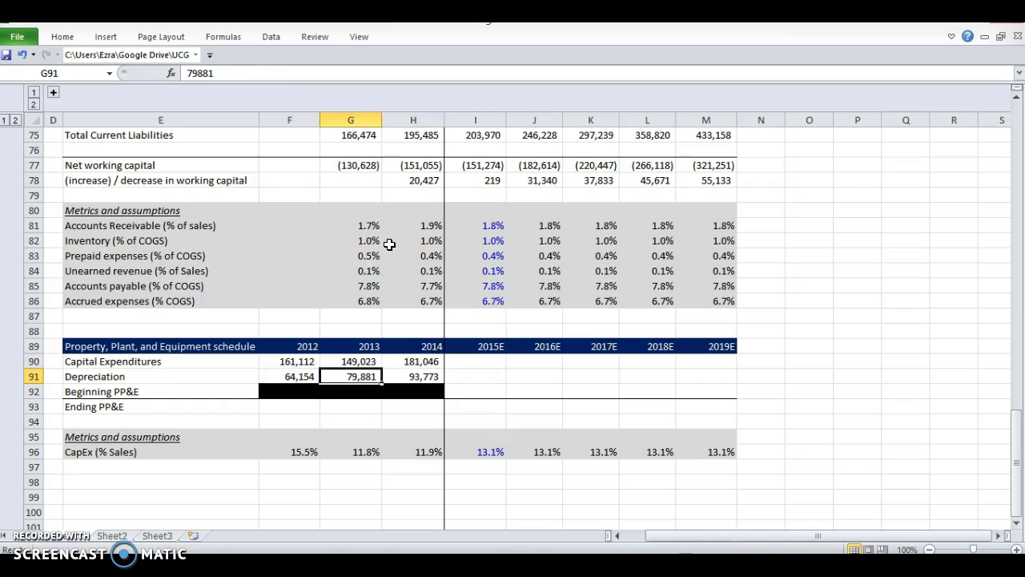
key("Right")
key("shift+Left")
key("shift+Up")
key("shift+Left")
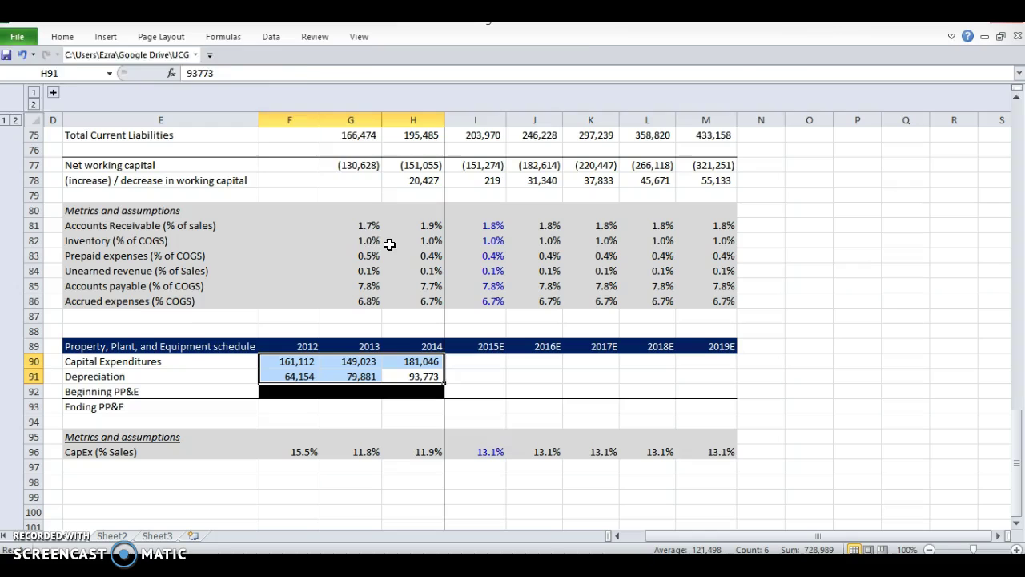
key("alt+h")
key("f")
key("c")
key("Up")
key("Up")
key("Return")
Compare the income statement's historical depreciation and amortization with the depreciation in the Property, Plant, and Equipment schedule
scroll(389, 244, "up", 20)
left_click(298, 262)
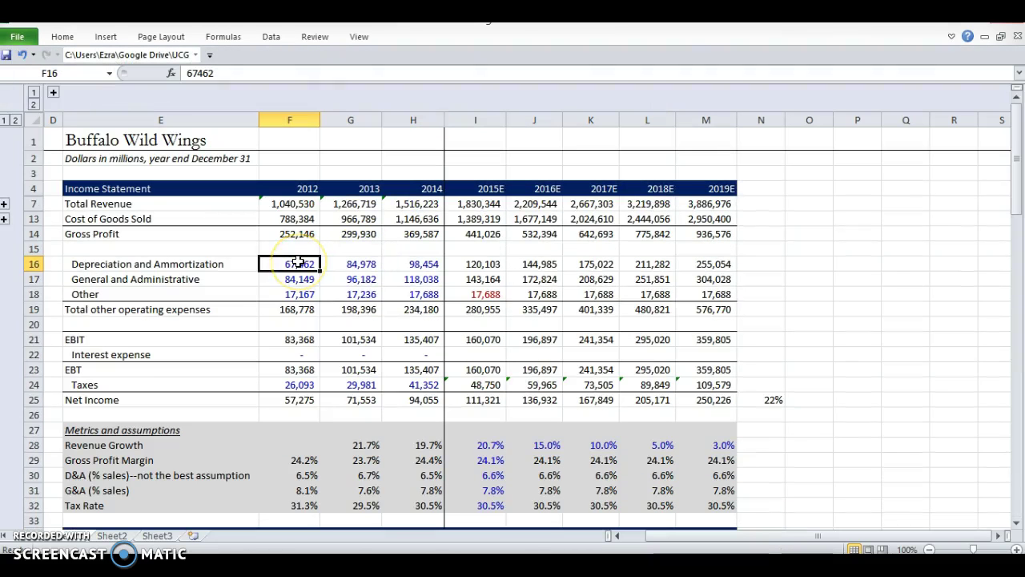
key("shift+Right")
key("shift+Right")
left_click(405, 262)
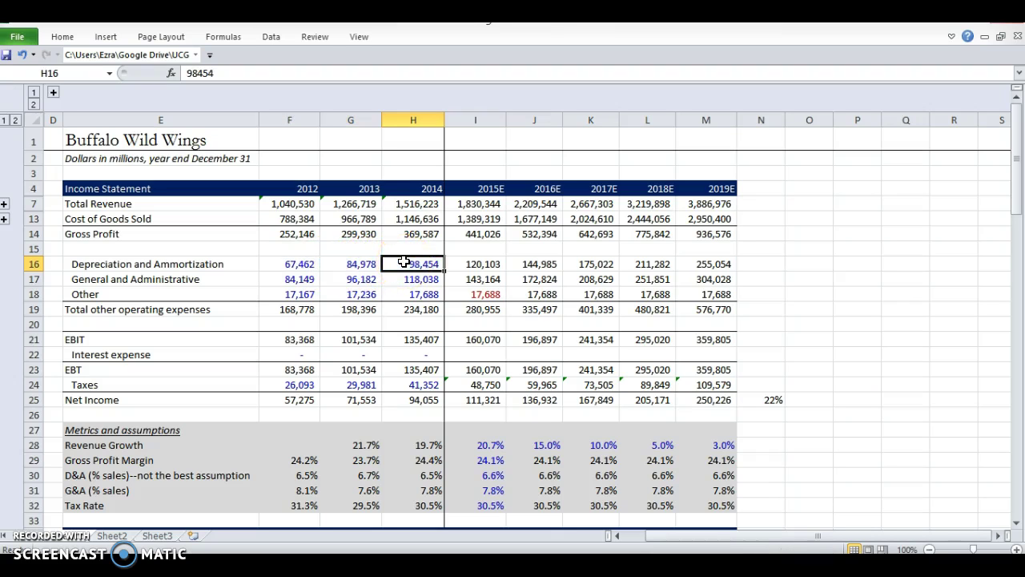
scroll(404, 263, "down", 19)
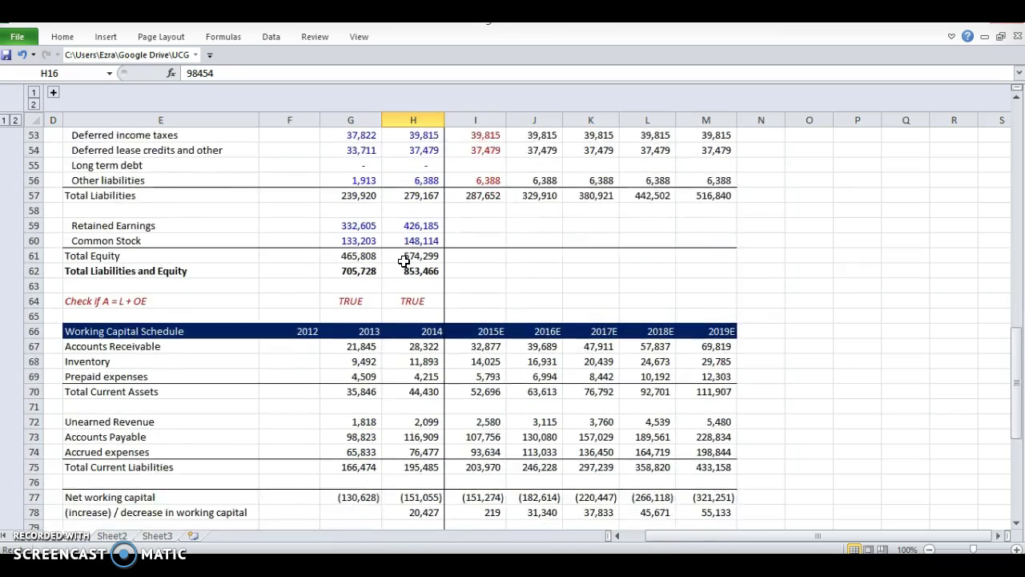
scroll(403, 261, "down", 4)
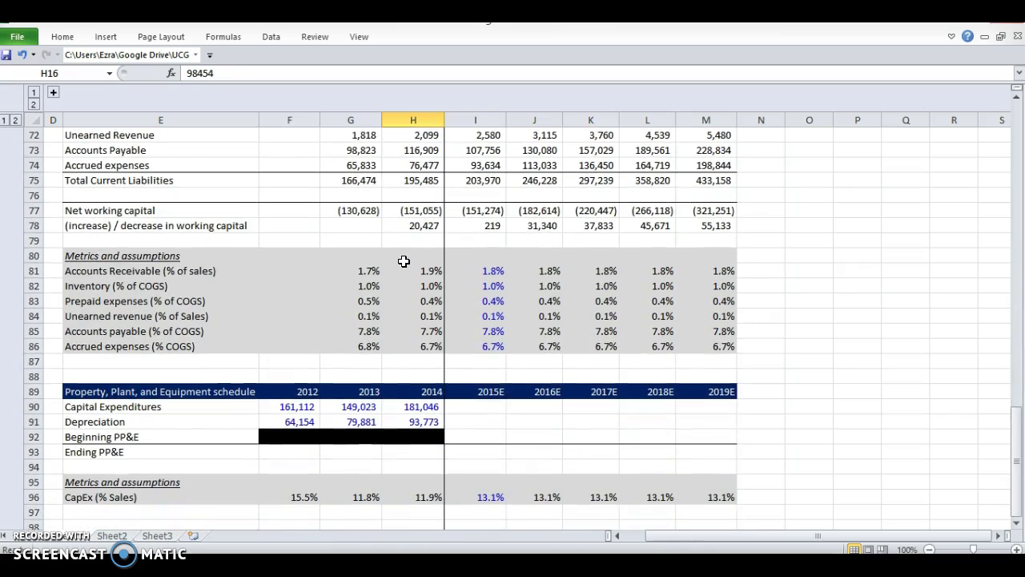
left_click(420, 422)
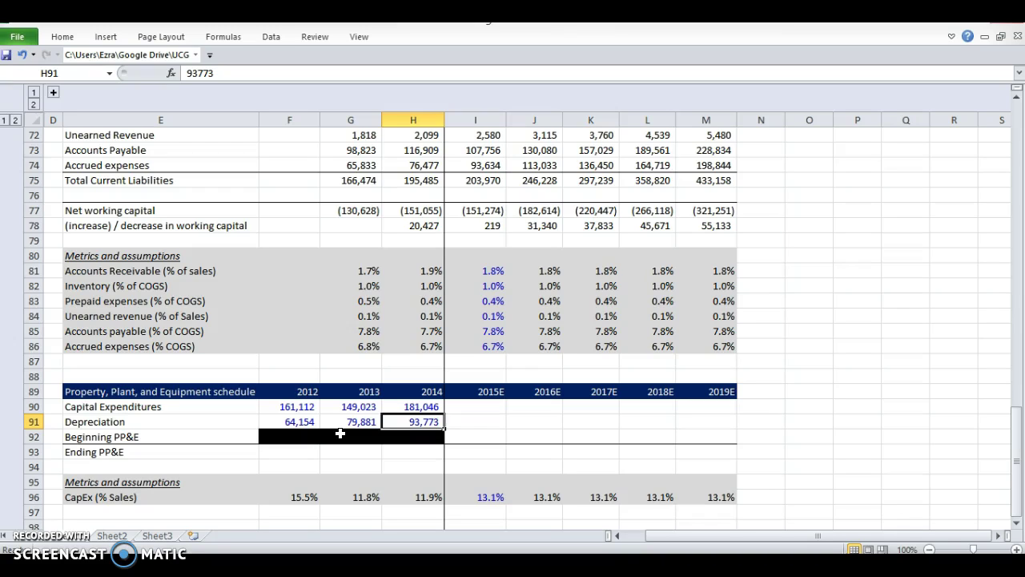
Examine the historical cost of goods sold, depreciation and amortization, and general and administrative rows in the income statement
scroll(339, 433, "up", 20)
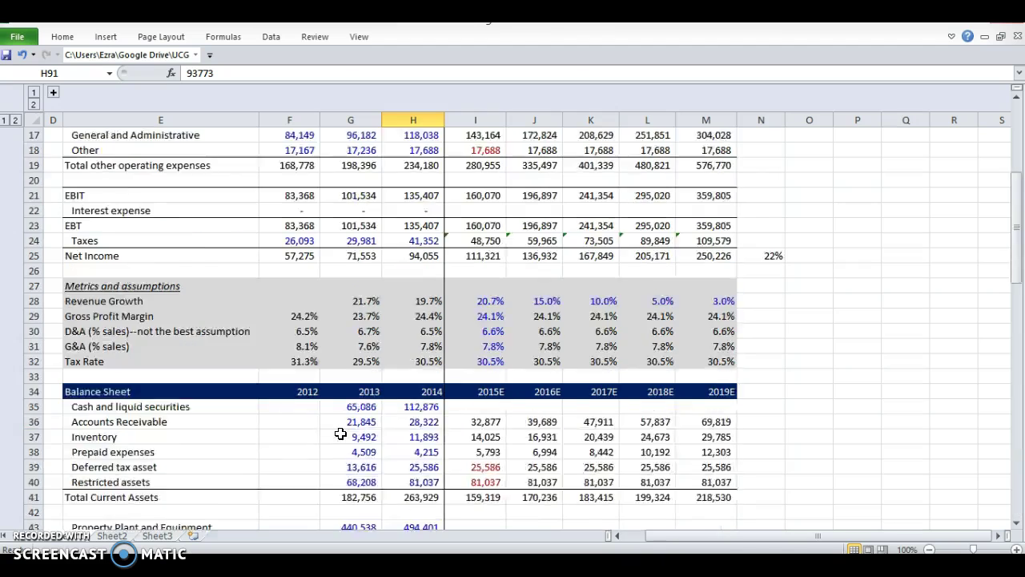
left_click(250, 277)
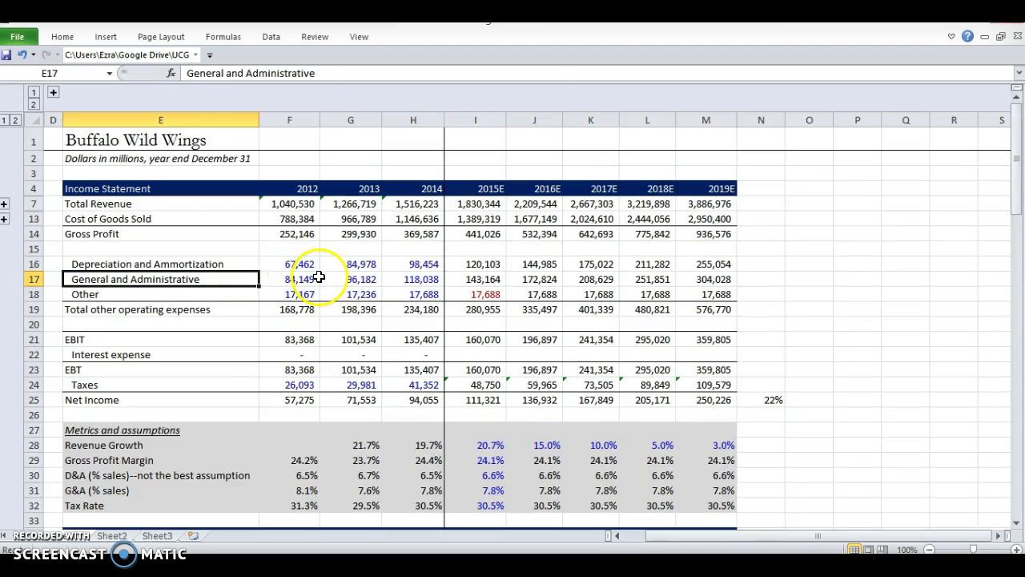
key("Right")
key("Up")
key("Right")
key("Right")
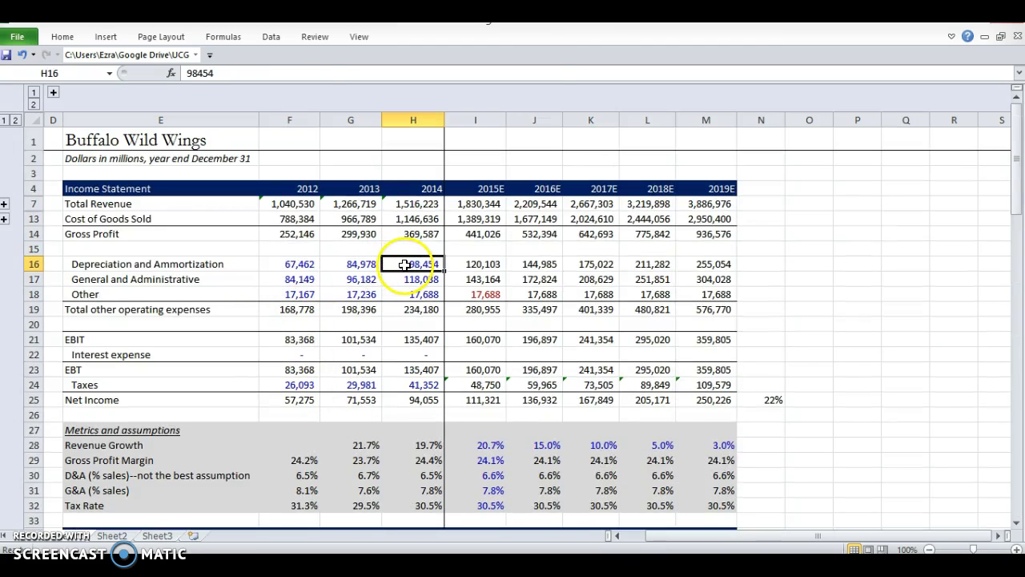
left_click(224, 219)
left_click(423, 220)
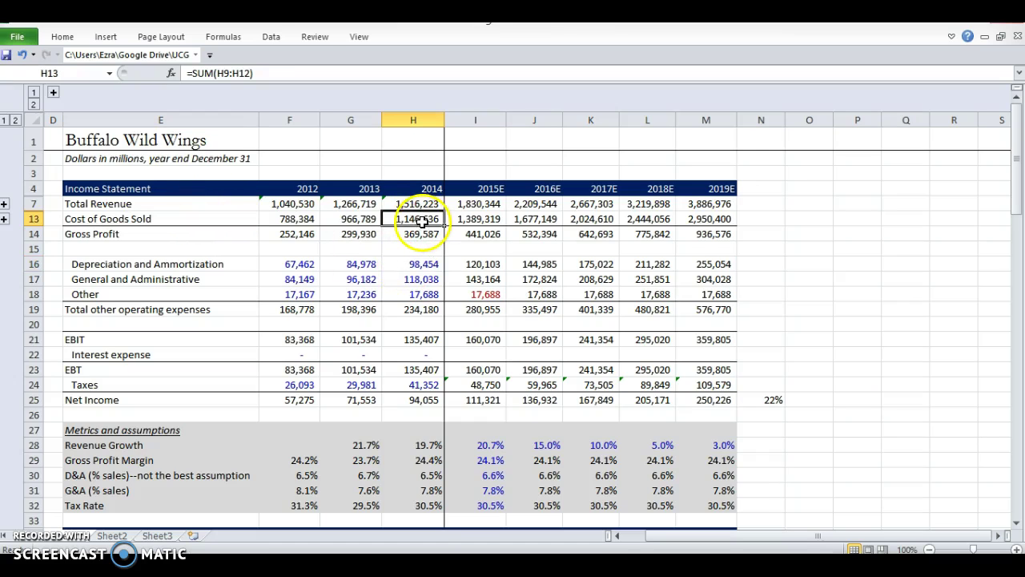
left_click_drag(422, 220, 293, 219)
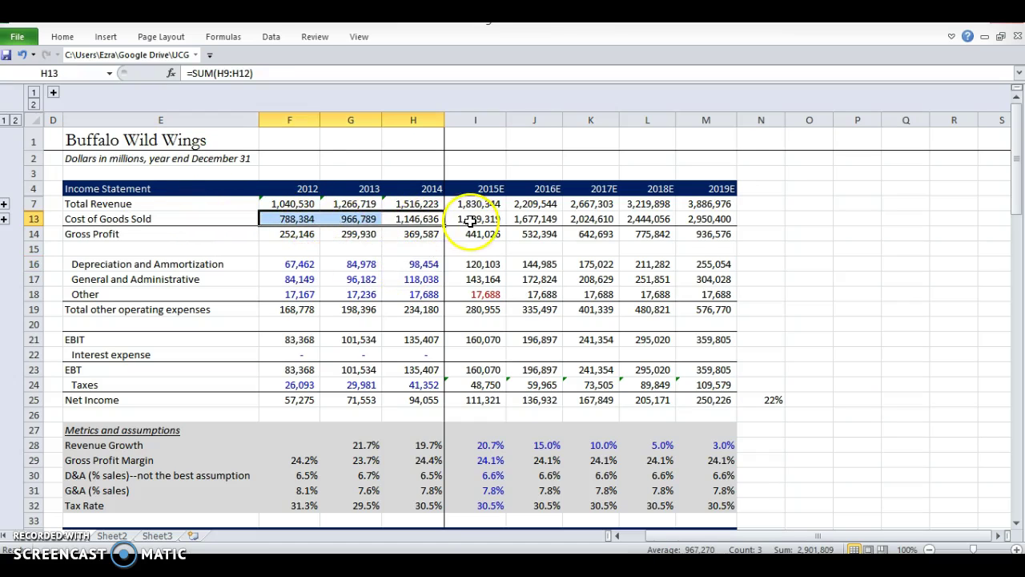
left_click_drag(413, 264, 241, 278)
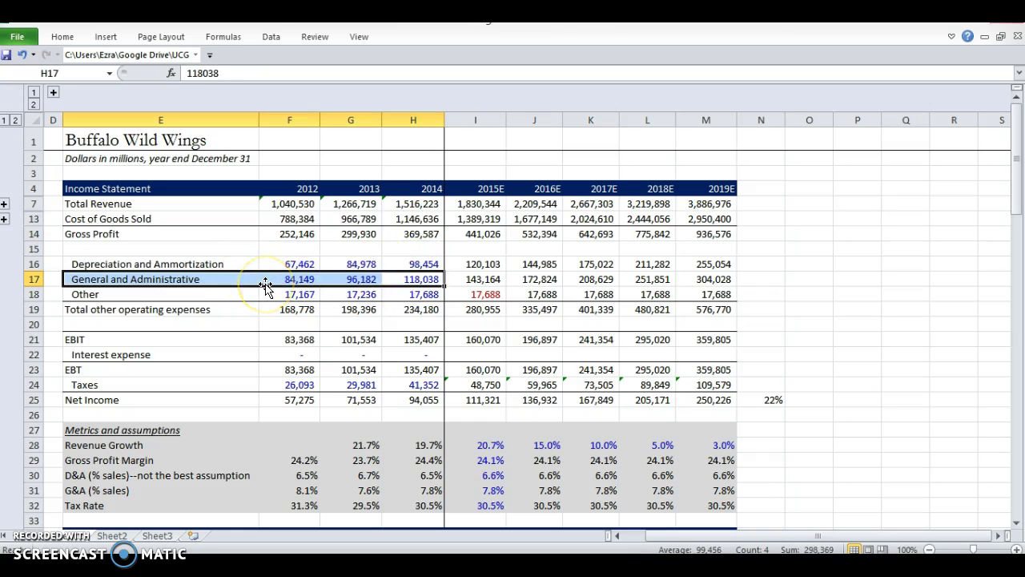
left_click(428, 264)
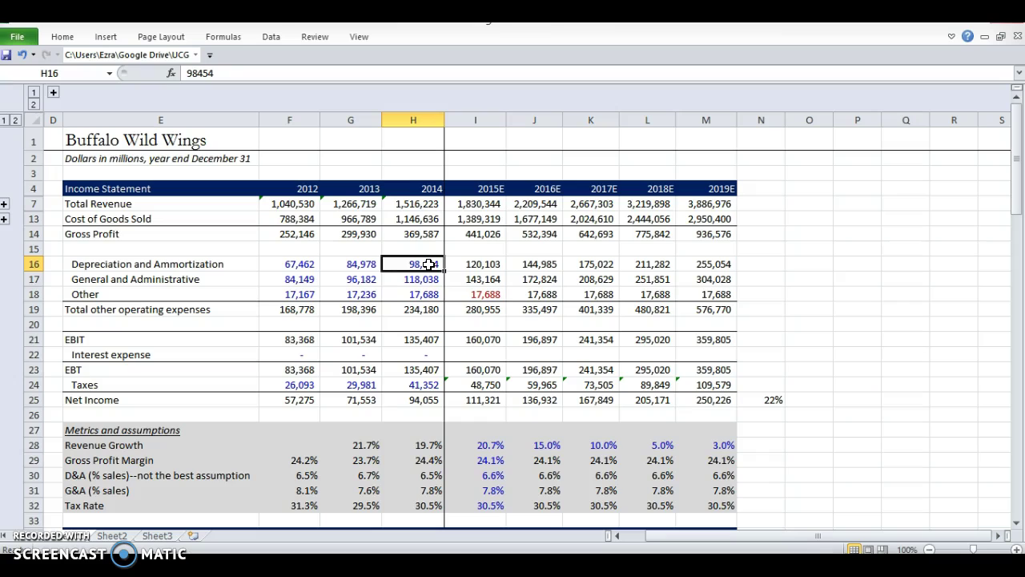
left_click(420, 218)
left_click(416, 264)
left_click(418, 278)
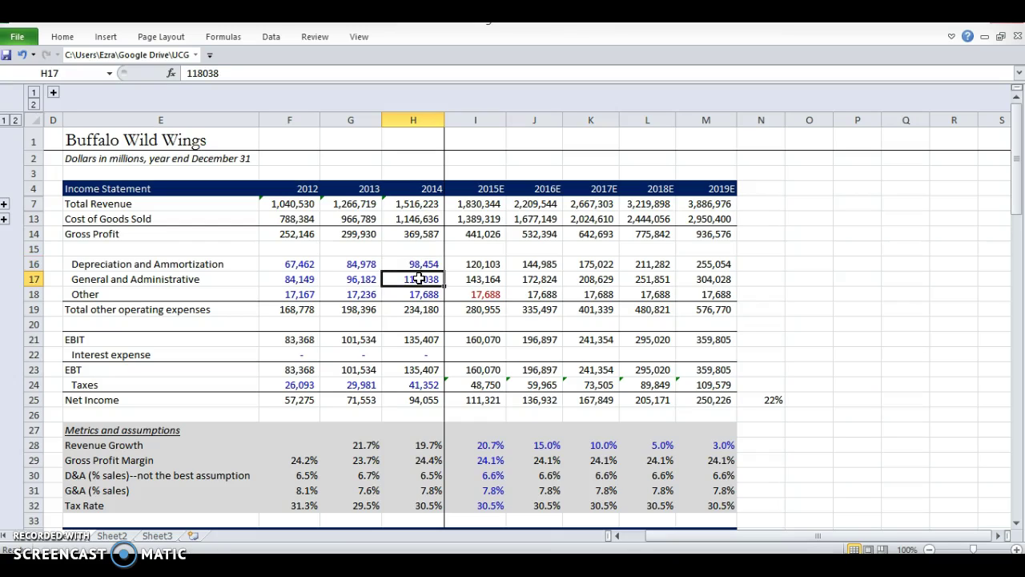
left_click(422, 264)
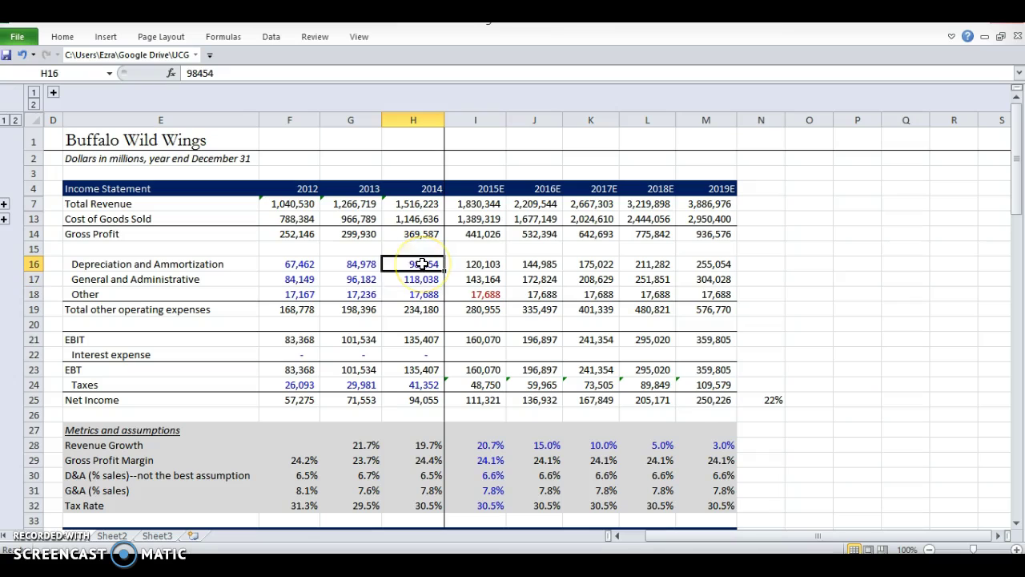
Review the 2012–2014 capital expenditures and depreciation figures in the Property, Plant, and Equipment schedule
scroll(423, 265, "down", 13)
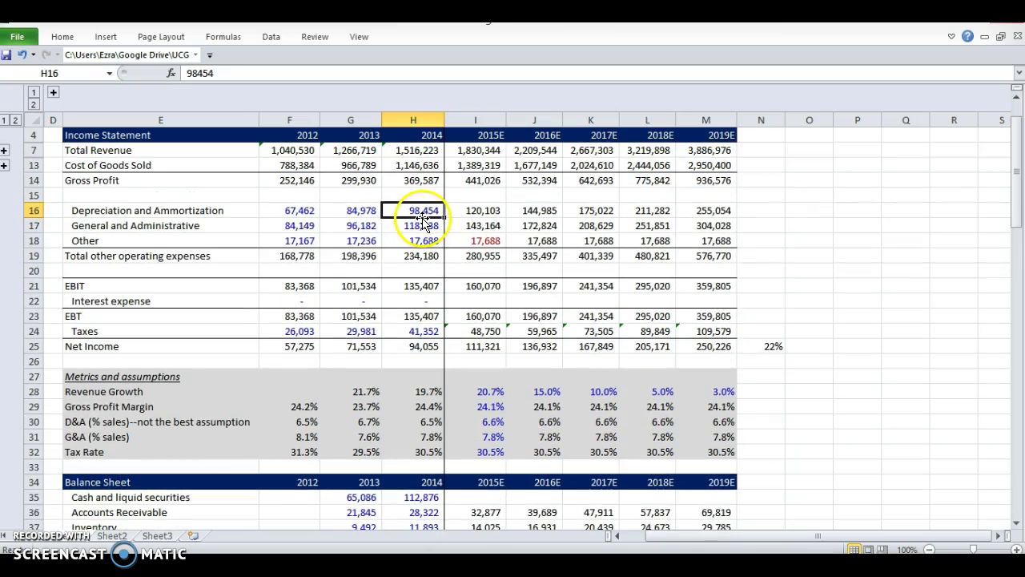
scroll(422, 217, "down", 16)
scroll(423, 222, "up", 4)
left_click(291, 252)
left_click_drag(291, 247, 287, 249)
key("shift+Right")
key("shift+Down")
key("shift+Down")
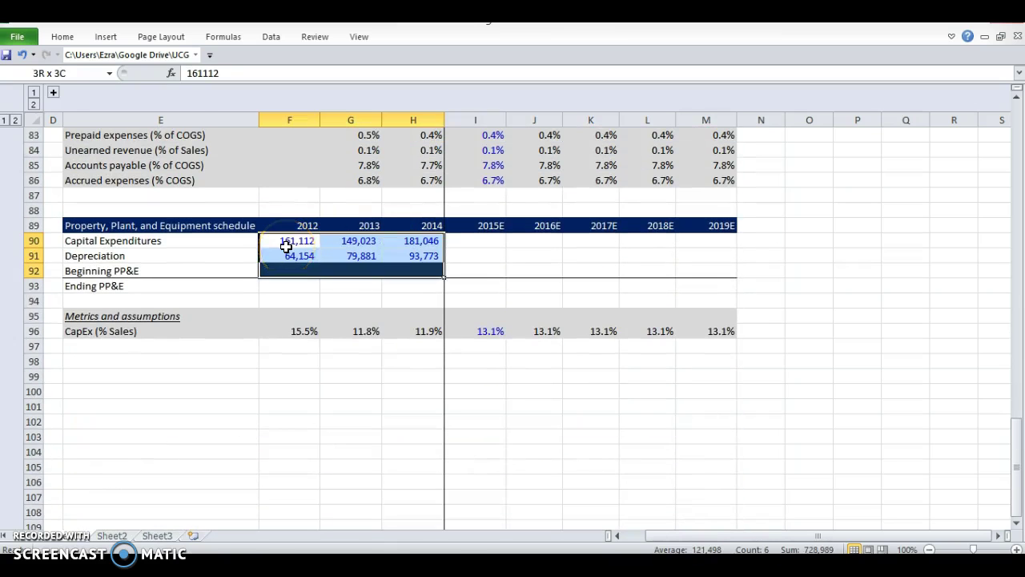
key("ctrl+Right")
key("Right")
key("Down")
key("Left")
key("Right")
key("Left")
key("Left")
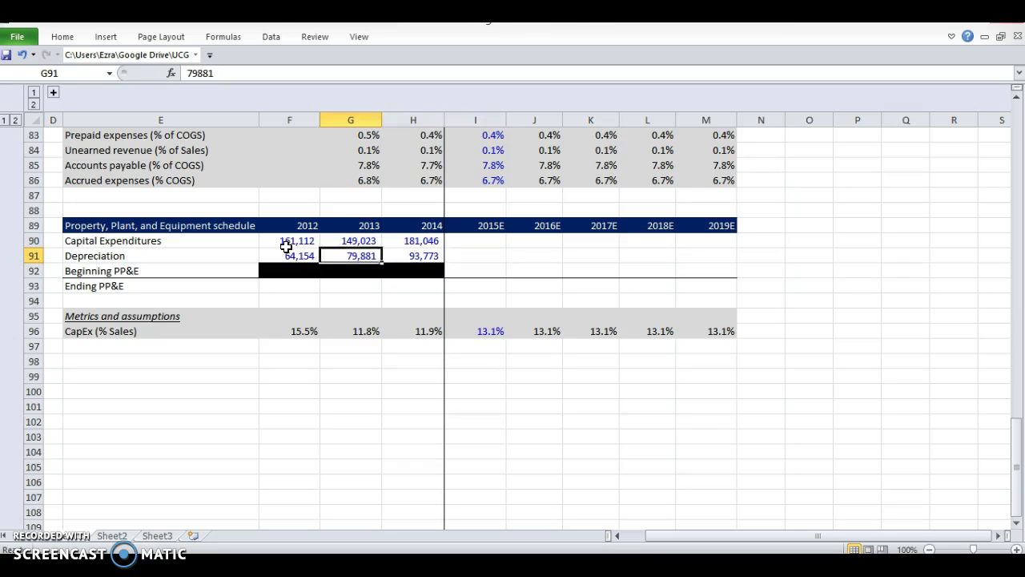
key("Right")
key("Right")
key("Left")
key("Left")
key("Left")
key("Down")
key("Left")
key("Down")
key("Down")
key("Down")
key("Down")
key("Down")
key("Right")
type("+")
key("Up")
key("Up")
key("Up")
key("Escape")
Copy the whole CapEx (% Sales) row 96 into row 97 directly below it
key("Up")
key("Left")
key("shift+space")
key("ctrl+c")
key("Down")
key("shift+space")
key("ctrl+v")
Enter a formula in F97 dividing 2012 depreciation by 2012 total revenue, +F91/F7
key("Right")
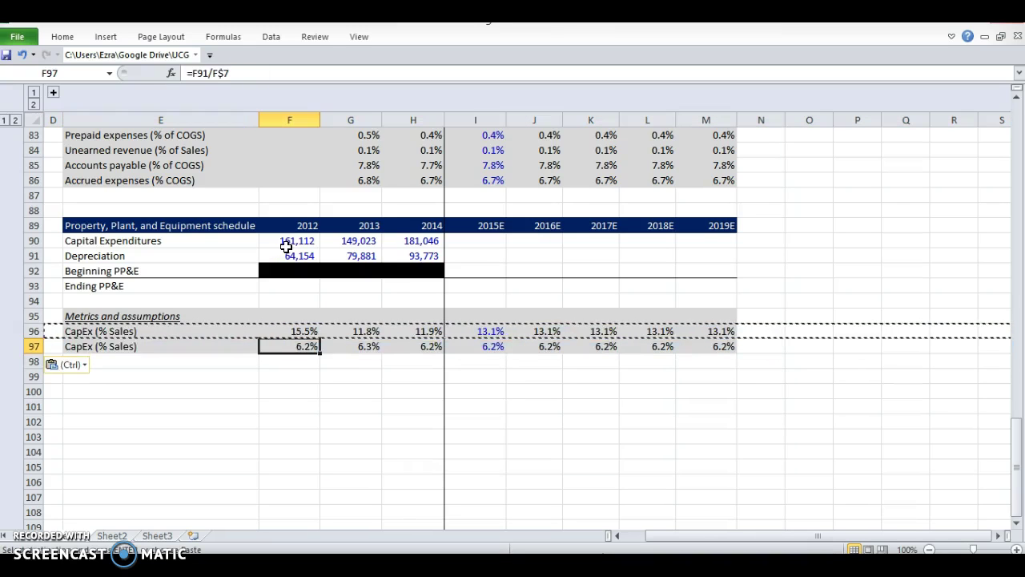
type("+")
key("Up")
key("Up")
key("Up")
key("Up")
key("Up")
key("Up")
type("/")
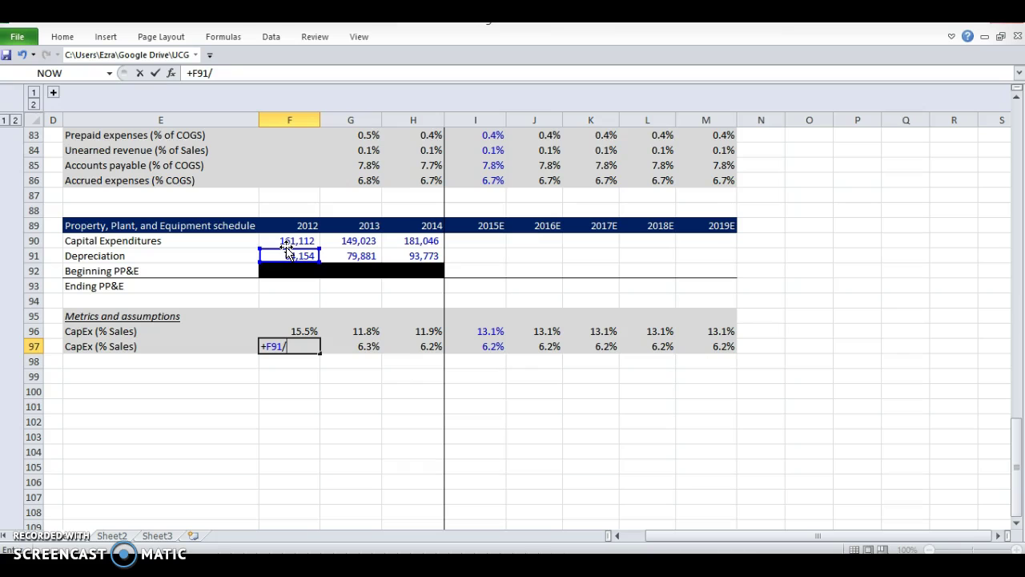
scroll(286, 246, "up", 13)
scroll(286, 246, "up", 14)
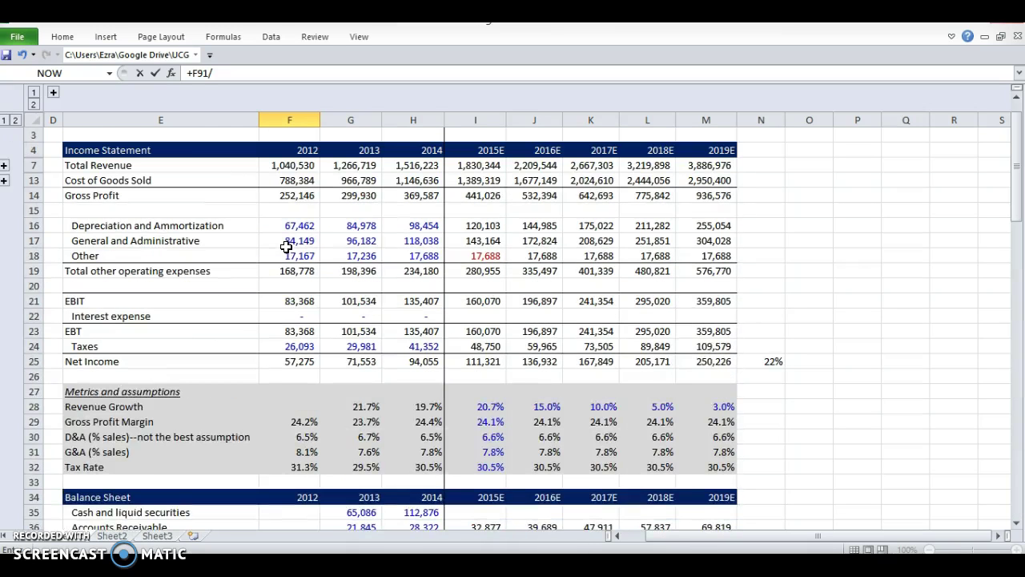
left_click(287, 204)
key("ctrl+Return")
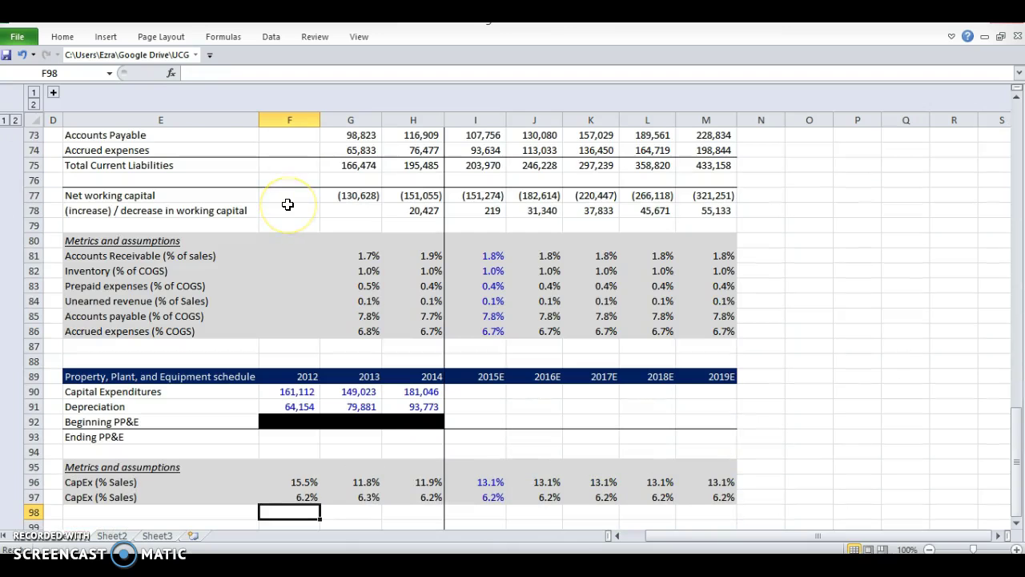
Fill the 2012 depreciation-to-revenue formula from F97 across 2013 and 2014 through H97
key("shift+Right")
key("shift+Right")
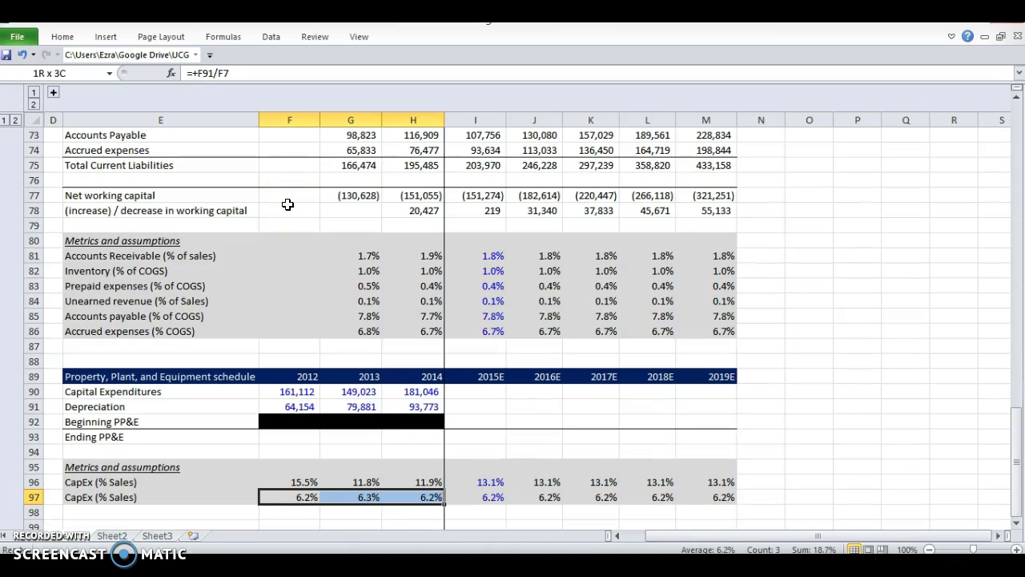
key("Right")
key("Right")
key("Right")
key("Left")
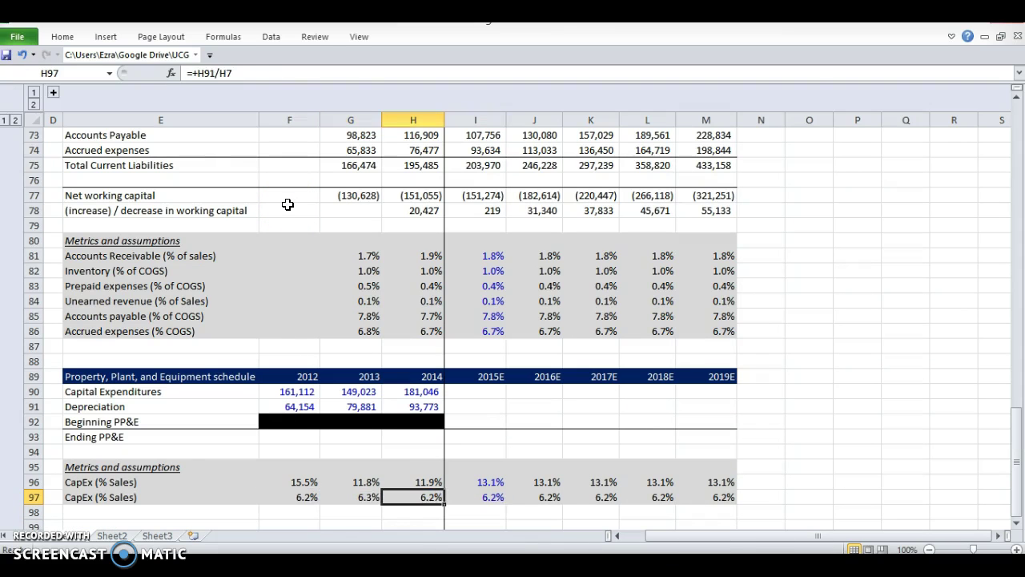
key("alt+h")
key("b")
key("Escape")
key("Escape")
Inspect the historical percent-of-sales formulas in row 97 and the 2012 CapEx formula in F96
key("Left")
key("F2")
key("Escape")
key("F2")
key("Escape")
key("Left")
key("F2")
key("Escape")
key("Right")
key("F2")
key("Escape")
key("Right")
key("F2")
key("Escape")
key("Right")
key("Up")
key("Left")
key("Left")
key("Left")
key("F2")
key("Escape")
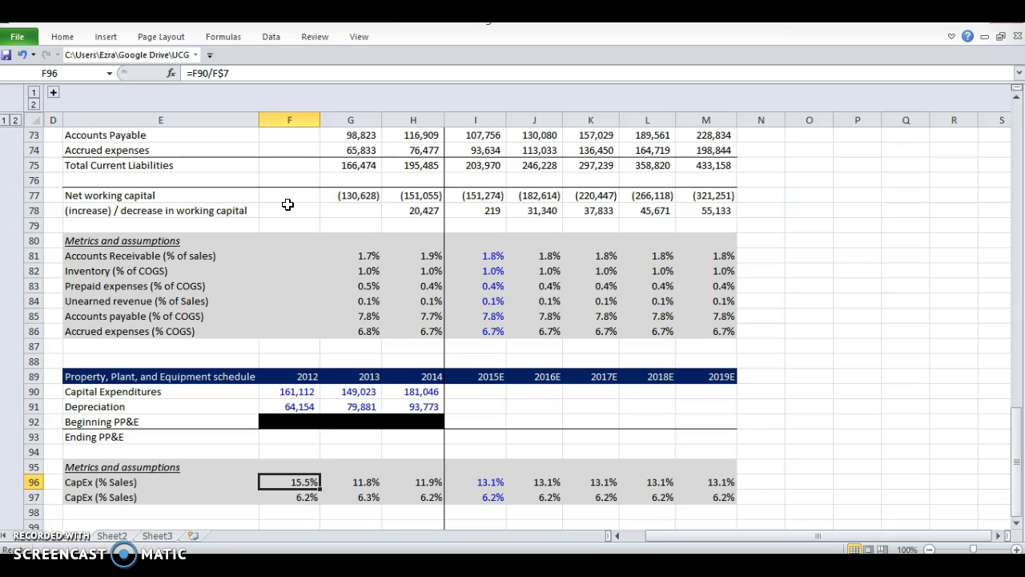
key("Up")
key("Down")
key("Up")
key("Up")
key("Up")
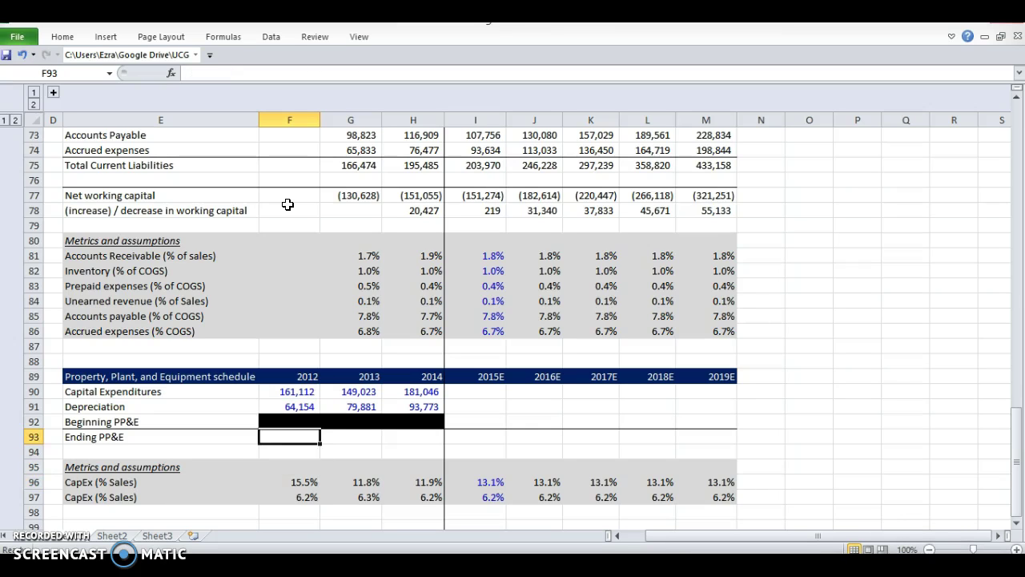
Review the historical Capital Expenditures and Depreciation figures for 2012 to 2014 in rows 90 and 91
key("Up")
key("Up")
key("Up")
key("ctrl+shift+Right")
key("shift+Left")
key("shift+Left")
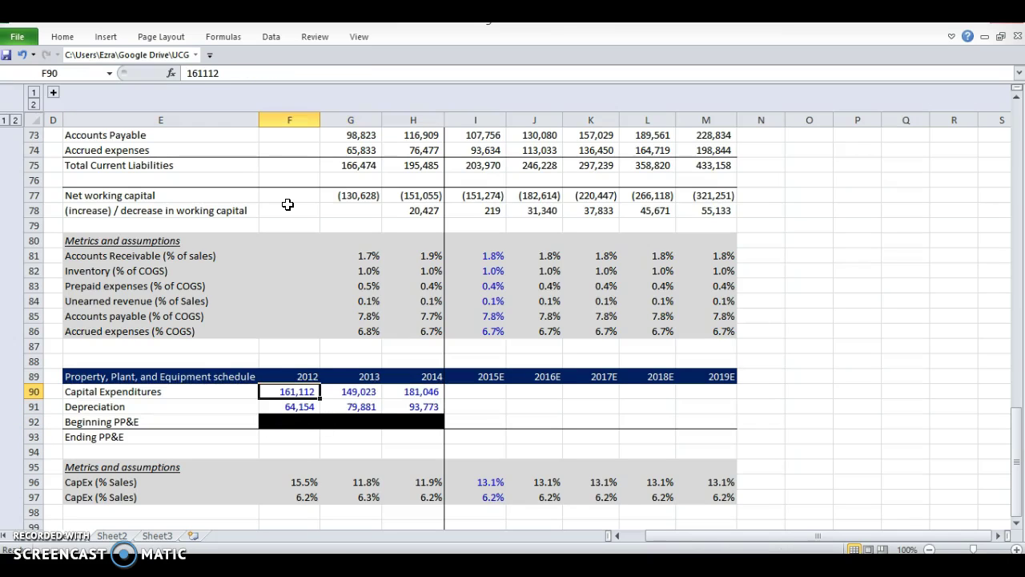
key("shift+Right")
key("shift+Right")
key("Down")
key("Down")
key("Down")
key("Down")
key("Down")
key("Down")
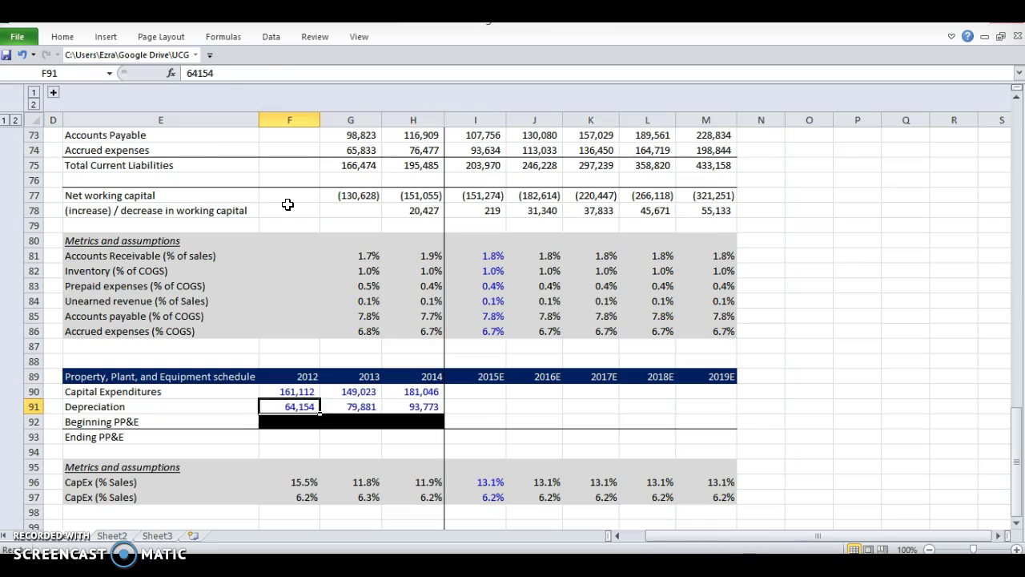
Compare the 2012 to 2014 CapEx (% Sales) ratios in row 96 with the 2015E averaging formula in I96
key("F2")
key("Tab")
key("Left")
key("shift+Right")
key("shift+Right")
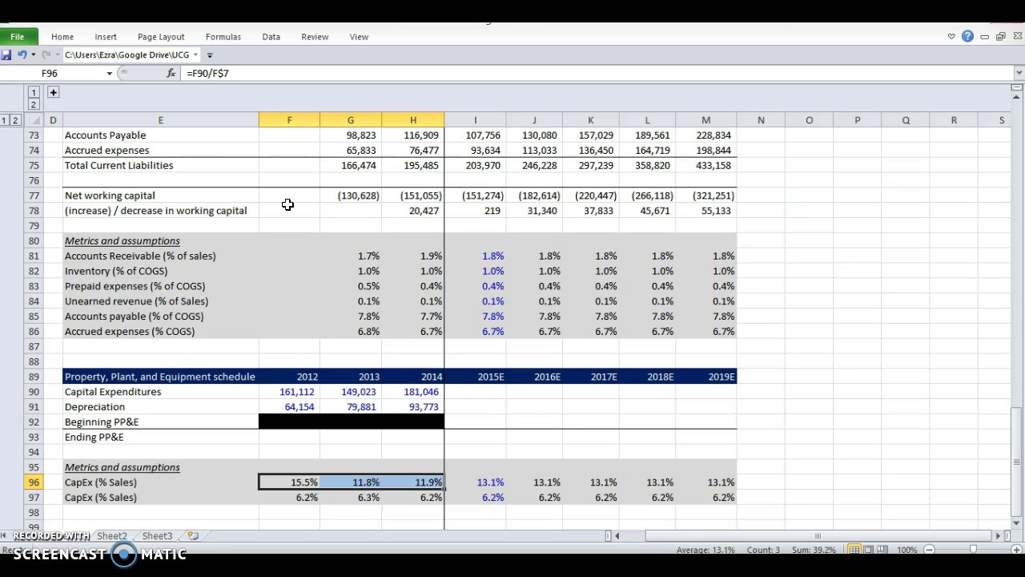
key("Right")
key("Left")
key("Right")
key("Right")
key("Right")
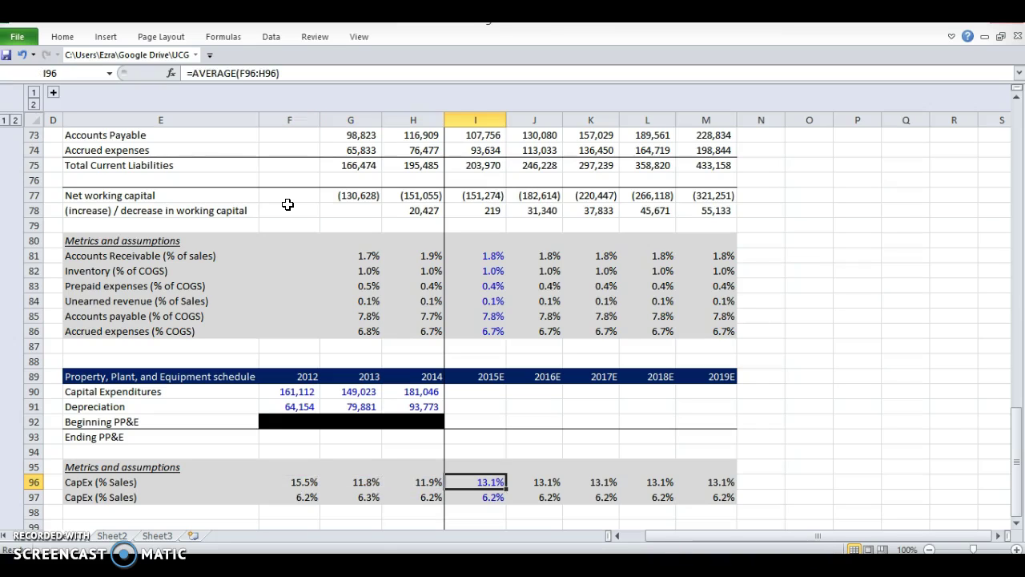
key("Left")
key("Left")
key("Left")
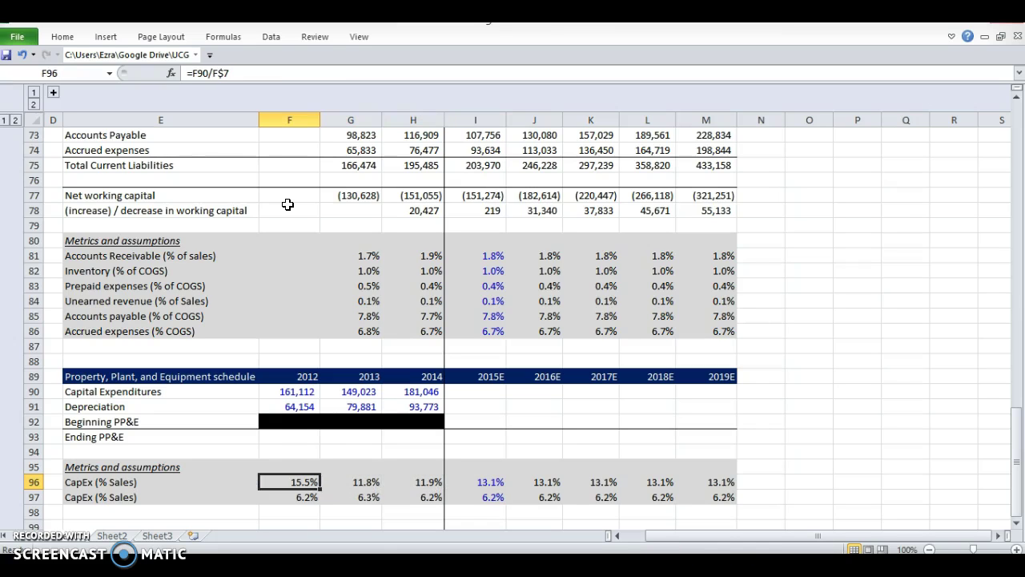
key("shift+Right")
key("shift+Right")
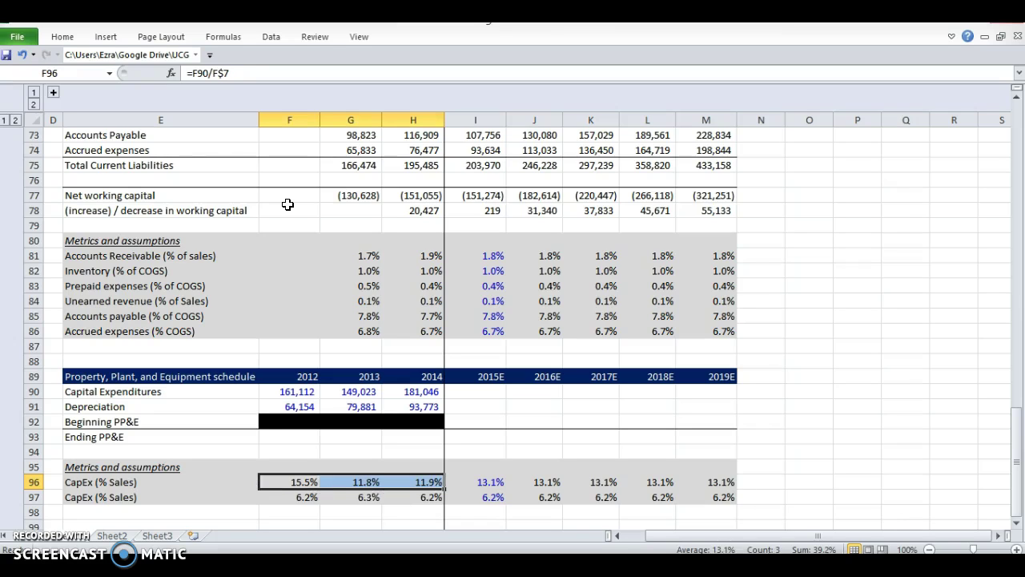
Replace the 2015E CapEx (% Sales) assumption in I96 with a link to the 2014 ratio, =H96
key("Right")
key("Right")
key("Right")
type("=")
key("Down")
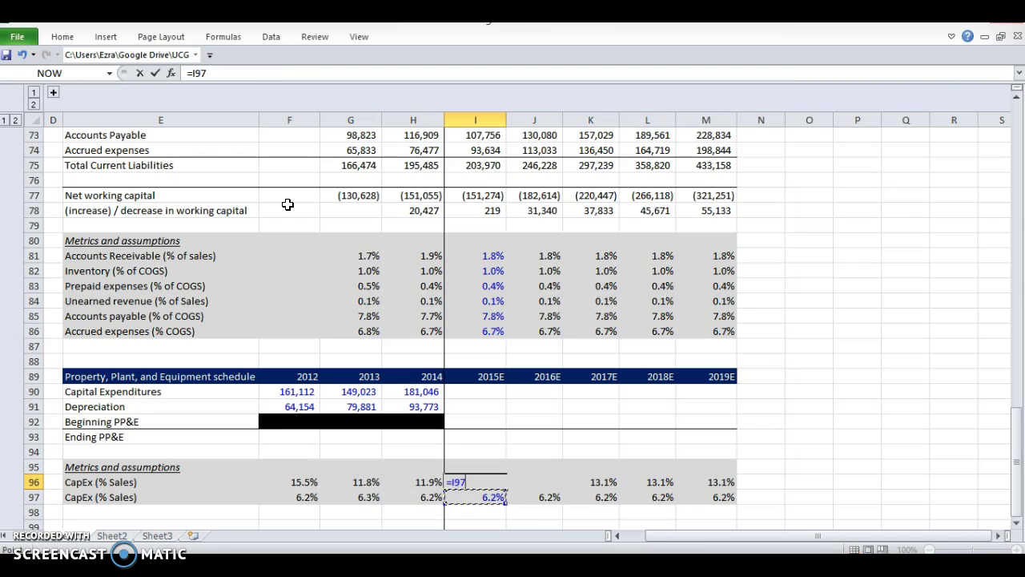
key("Up")
key("Left")
key("Return")
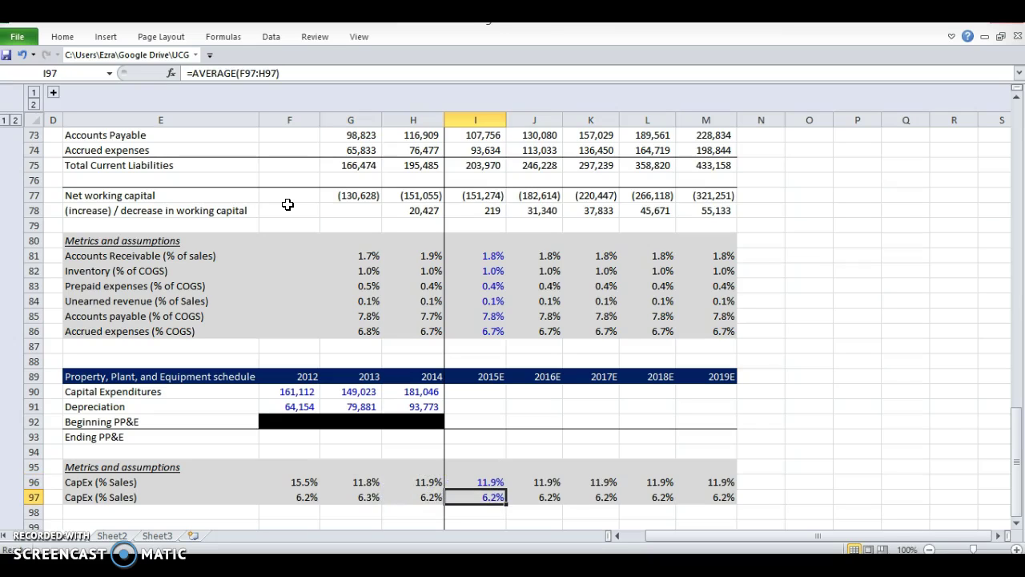
Check the CapEx ratios in row 96 and the historical depreciation-to-sales ratios in row 97
key("Up")
key("Left")
key("Right")
key("Right")
key("Left")
key("Left")
key("Left")
key("Down")
key("Left")
key("shift+Right")
key("shift+Right")
key("shift+Left")
Relabel the second metrics row in E97 as "Depreciation (% sales)"
key("Left")
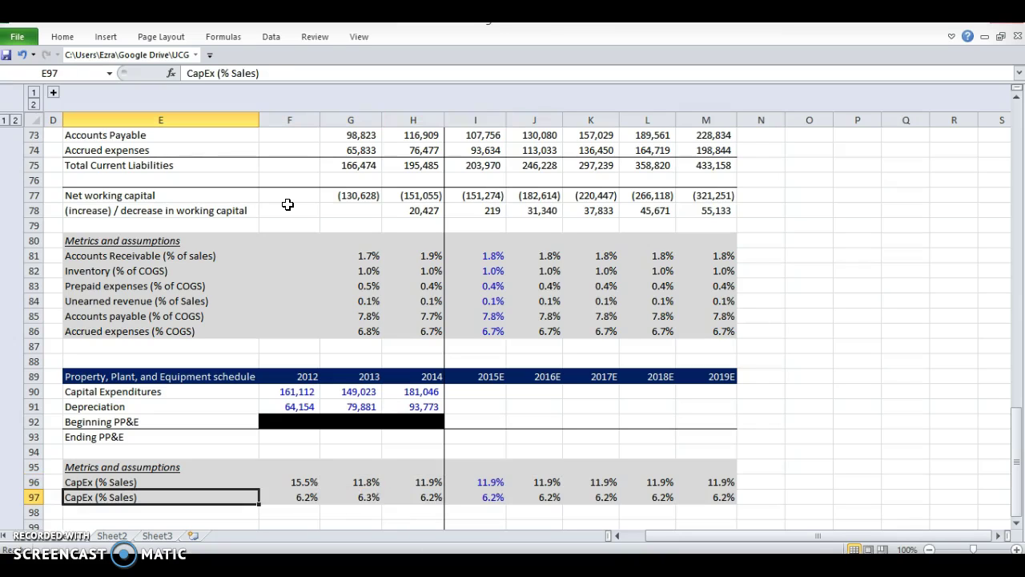
type("Depreciation")
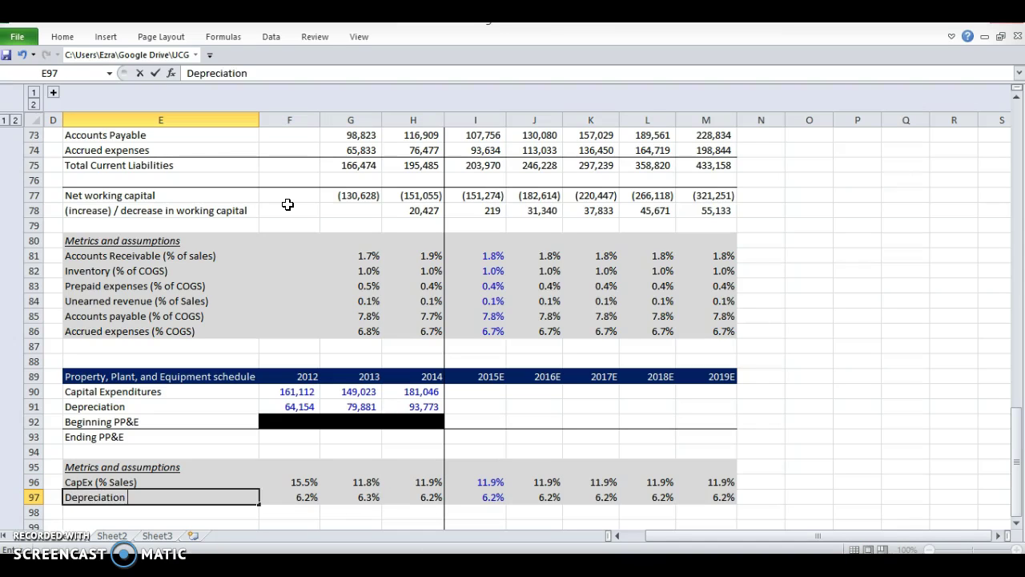
key("Return")
Enter a 2015E Capital Expenditures formula in I90 multiplying the CapEx percentage by total revenue, =I96*I7
key("Right")
key("Up")
key("Right")
key("Right")
key("Right")
key("Right")
key("Up")
key("Up")
key("Up")
key("Left")
key("Up")
key("Up")
key("Up")
type("=")
key("Down")
key("Down")
key("Down")
key("Down")
key("Down")
key("Down")
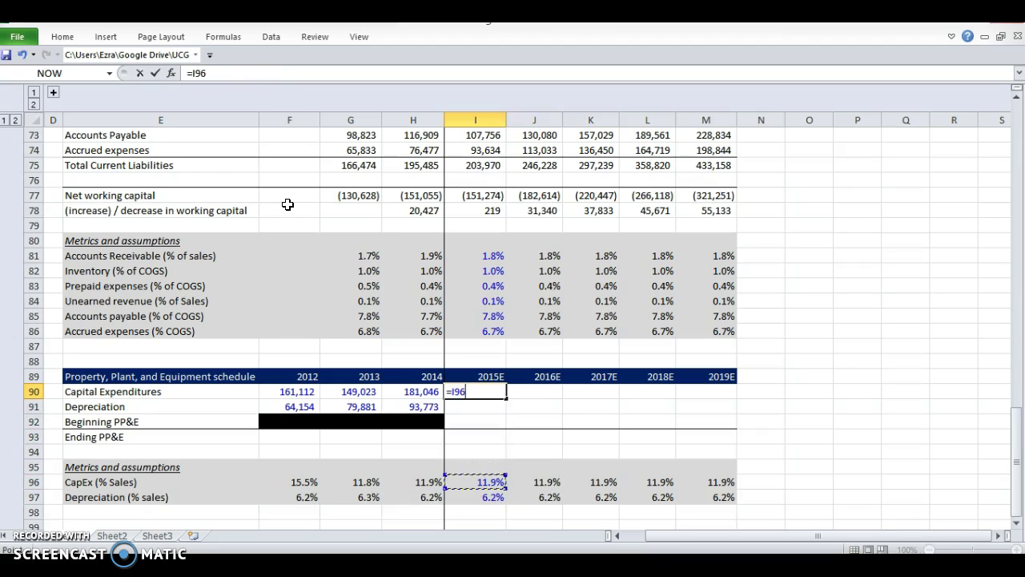
type("*")
scroll(288, 204, "up", 20)
left_click(465, 199)
key("Return")
Remove the decimals from the 2015E Capital Expenditures value in I90
key("Up")
key("Down")
key("Up")
key("alt+h")
key("Escape")
key("alt+h")
key("9")
key("alt+h")
key("9")
Fill the 2015E Capital Expenditures formula across through 2019E and down into the Depreciation row
key("shift+Right")
key("shift+Right")
key("shift+Right")
key("shift+Right")
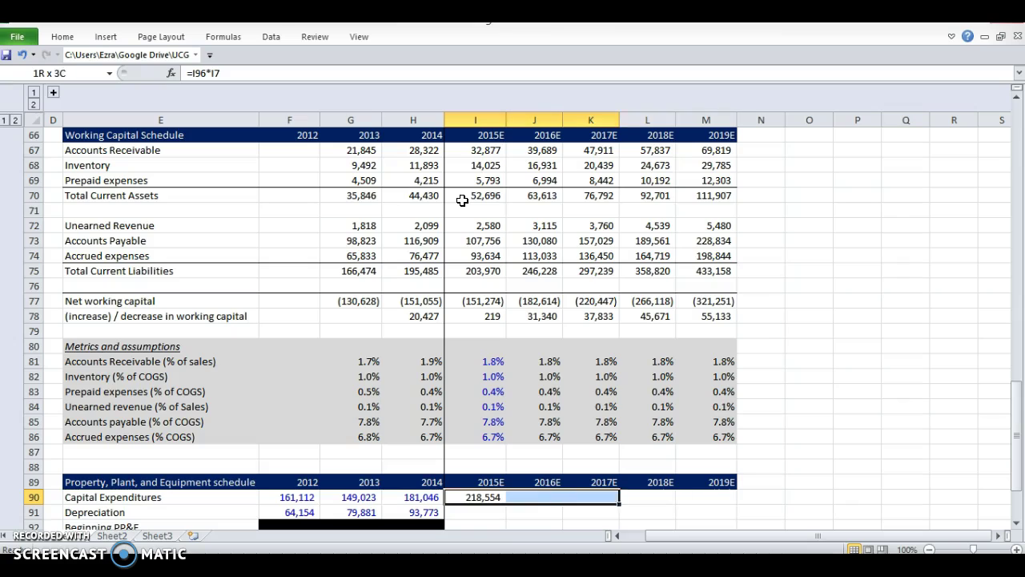
key("shift+Down")
key("ctrl+r")
key("ctrl+d")
Anchor the revenue row in the I90 formula as =I96*I$7 and refill it across I90:M91
key("Left")
key("Right")
key("F2")
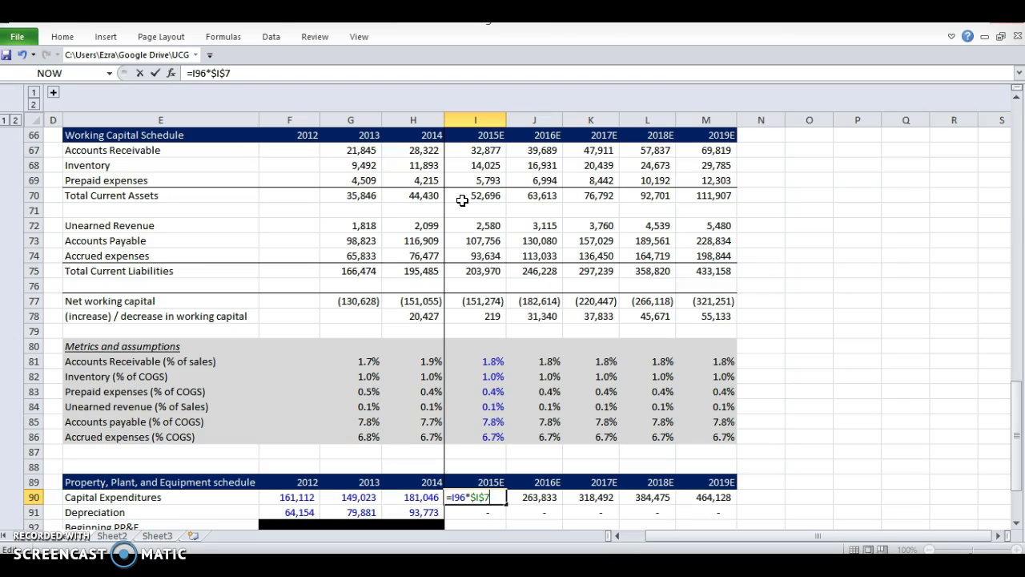
key("ctrl+Return")
key("shift+Right")
key("shift+Right")
key("shift+Right")
key("shift+Right")
key("shift+Down")
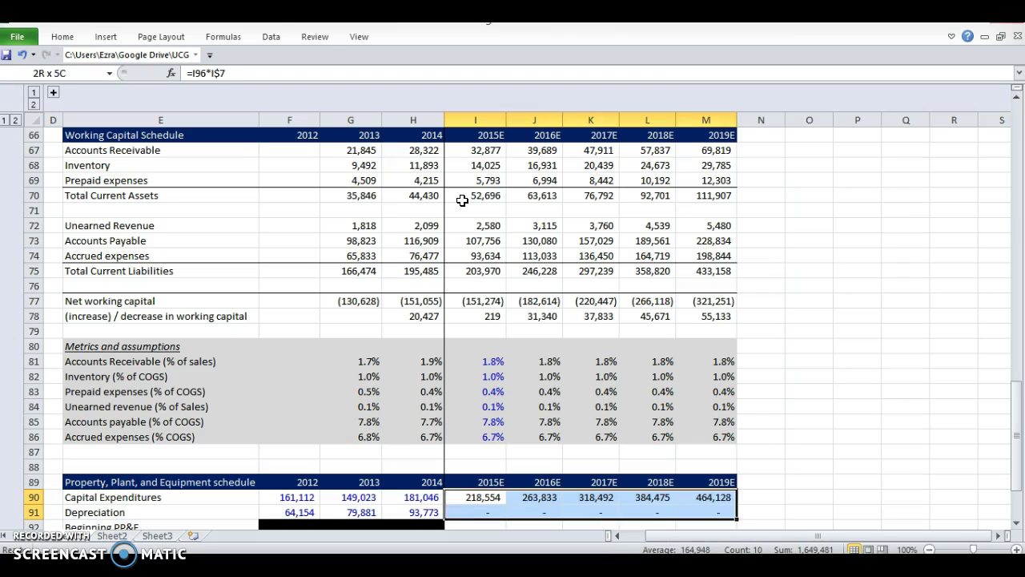
scroll(464, 202, "down", 1)
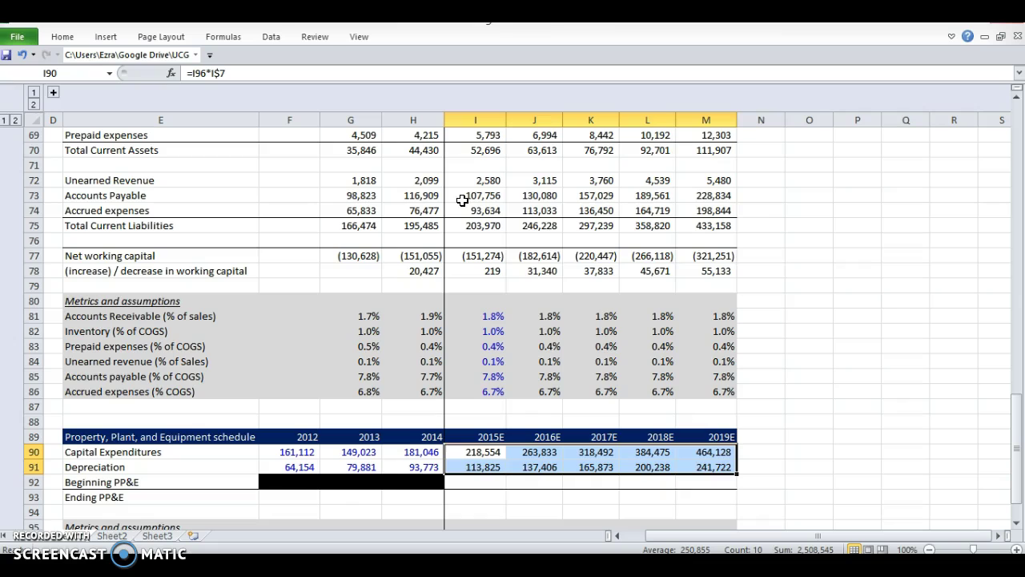
Inspect the projected depreciation formulas for 2015E and 2016E in I91 and J91
left_click(473, 467)
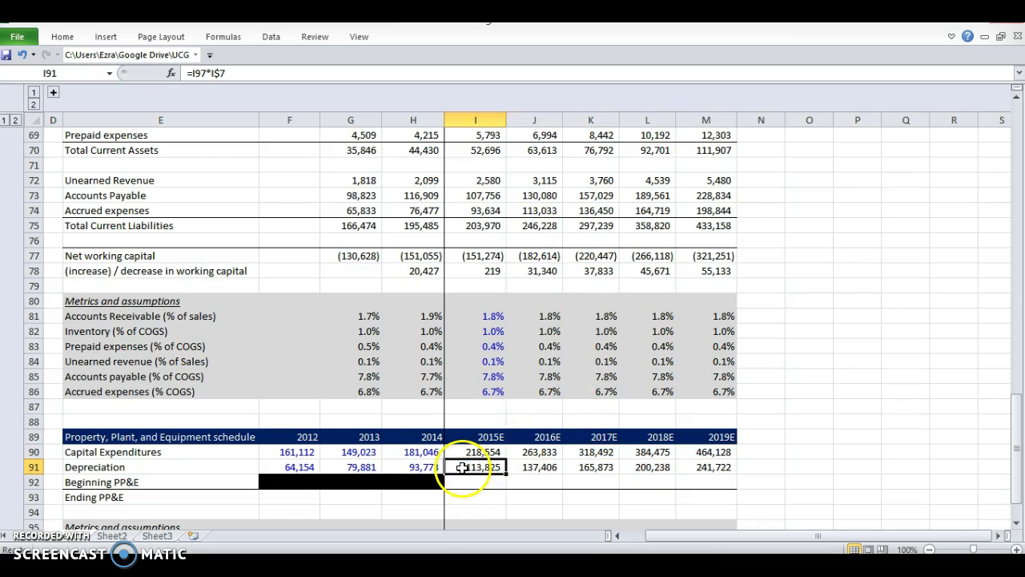
key("F2")
key("Tab")
key("F2")
key("Escape")
left_click(462, 469)
scroll(460, 467, "down", 2)
left_click(441, 467)
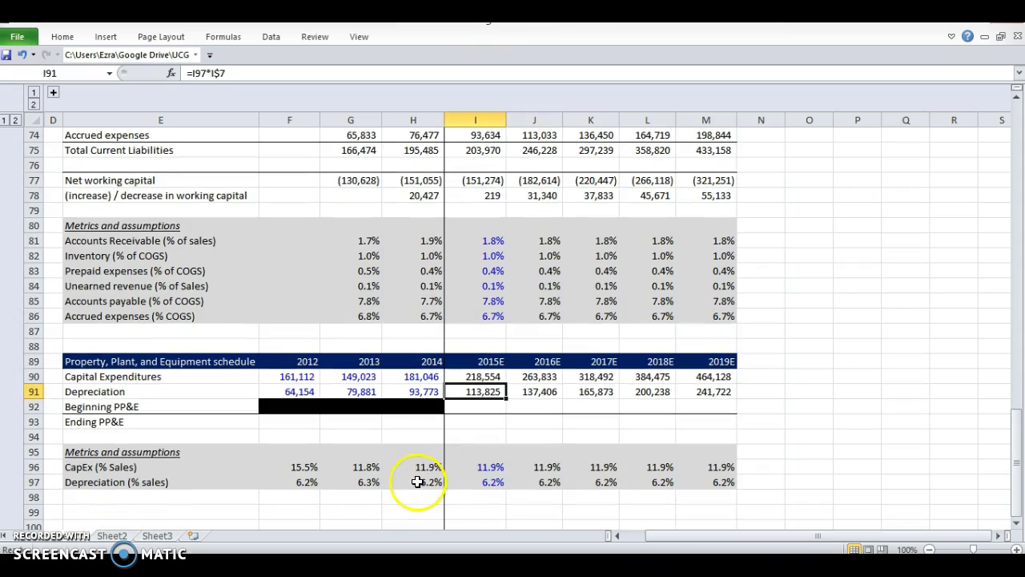
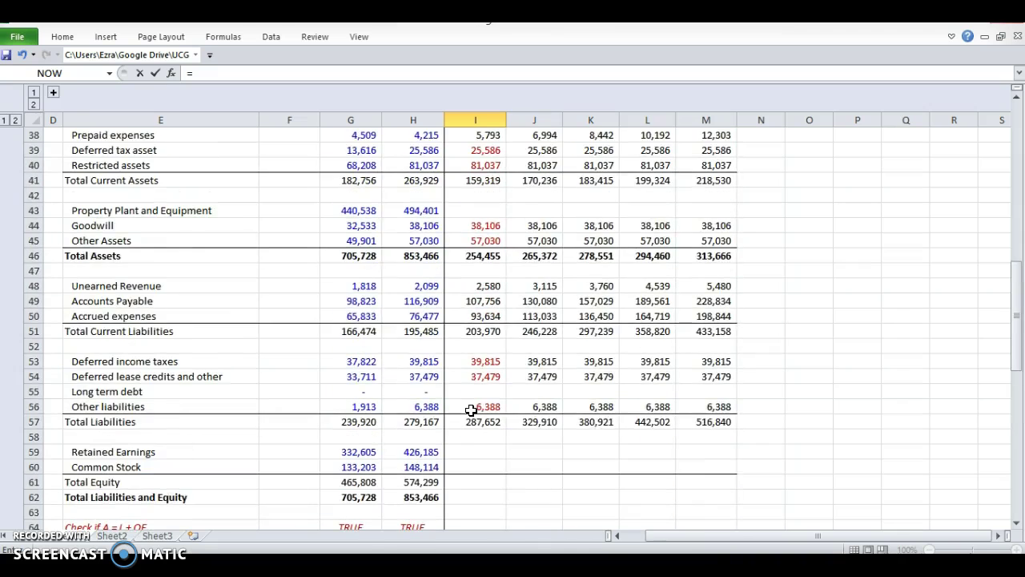
Link 2015E Beginning PP&E in I92 to the 2014 balance sheet PP&E, =H43, and fill it through M92
left_click(411, 241)
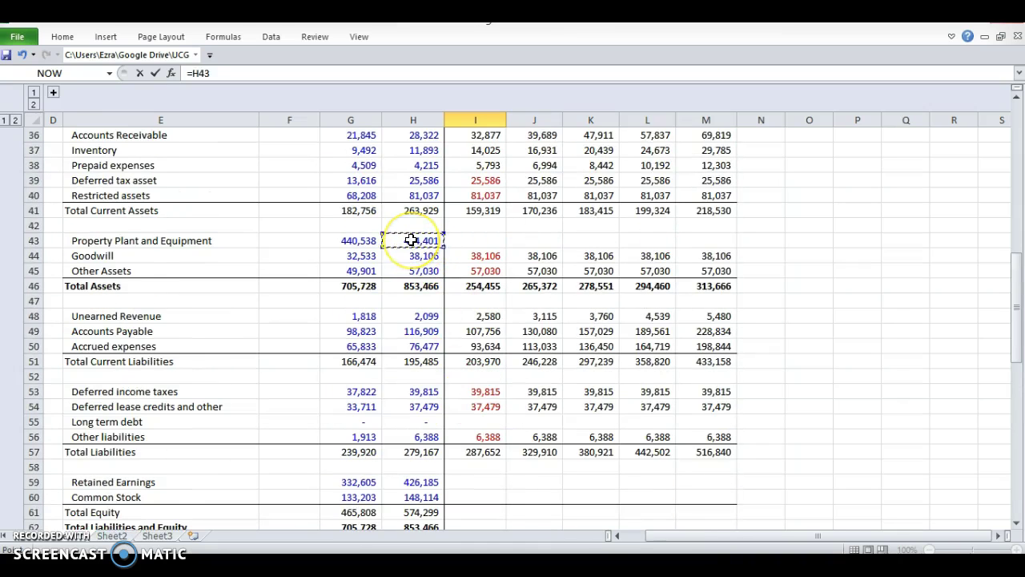
key("ctrl+Return")
key("shift+Right")
key("shift+Right")
key("shift+Right")
key("shift+Right")
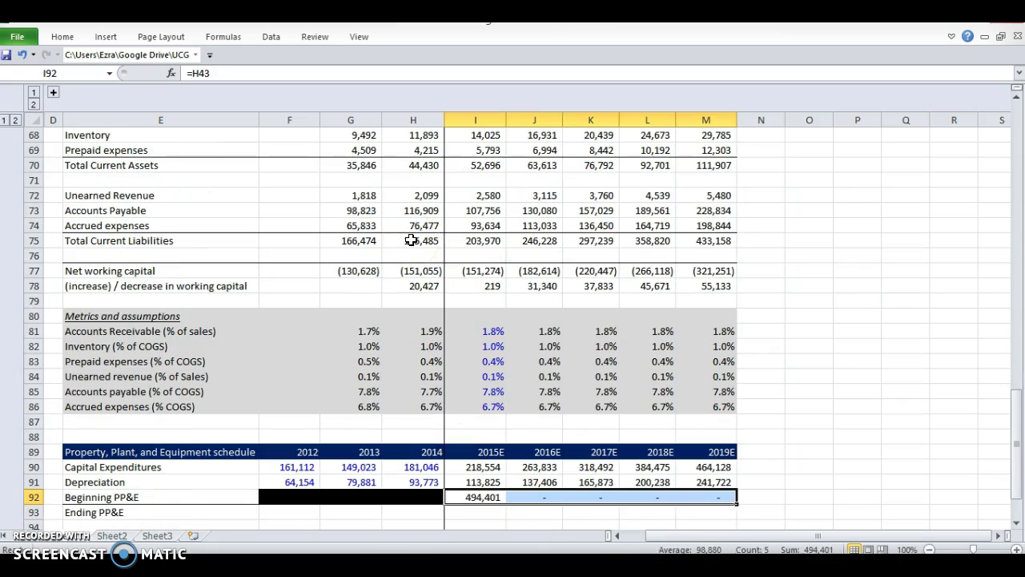
key("ctrl+r")
Inspect the 2015E Capital Expenditures, Depreciation and Beginning PP&E formulas in column I
key("Up")
key("Up")
key("Up")
key("Up")
key("Down")
key("Down")
key("Down")
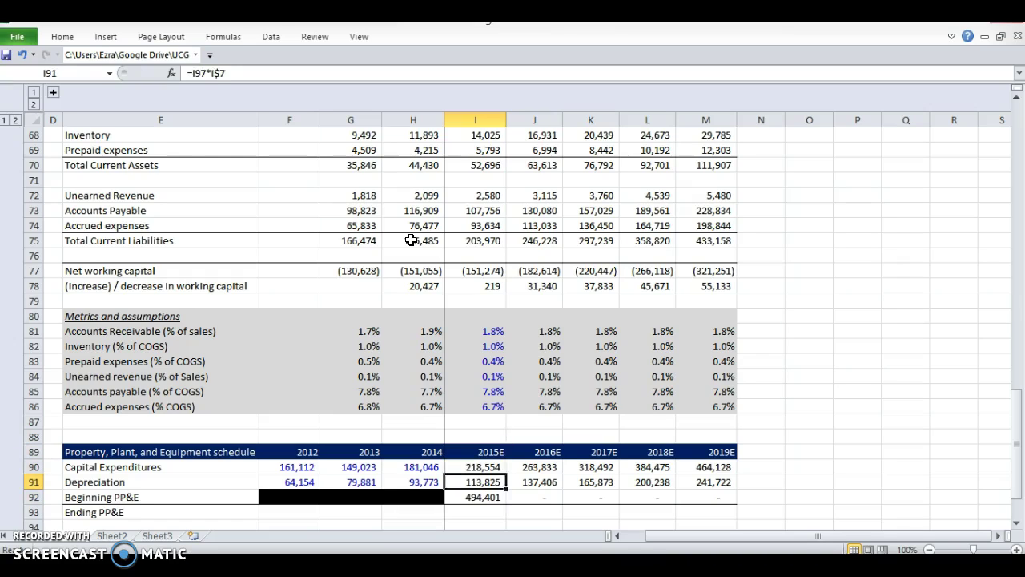
key("Down")
key("F2")
key("Escape")
key("F2")
key("Escape")
Calculate 2015E Ending PP&E in I93 with =I92+I90-I91 and fill the formula through M93
key("Down")
type("=")
key("Up")
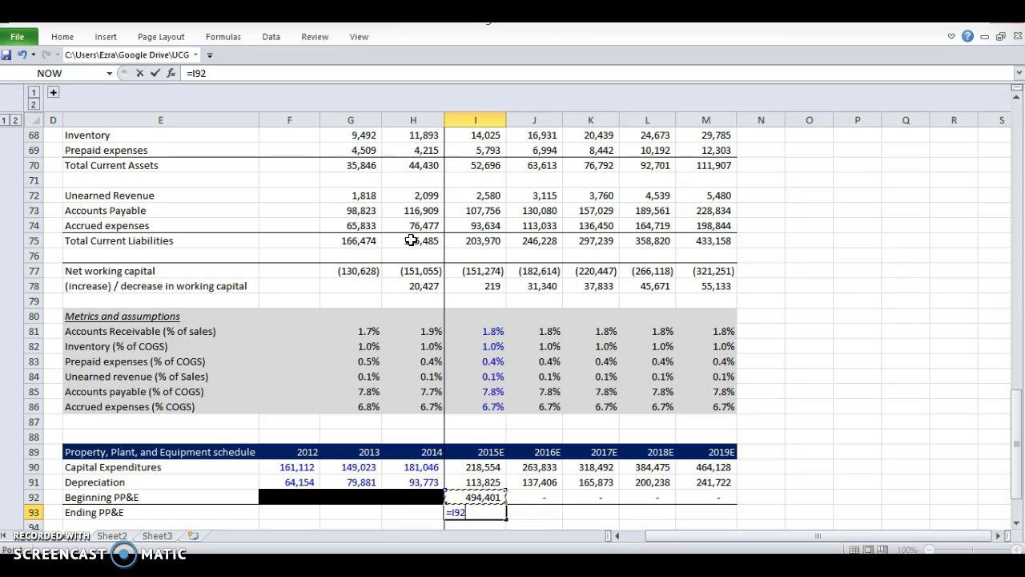
type("+")
key("Up")
key("Up")
key("Up")
key("Up")
key("Return")
key("Up")
key("shift+Right")
key("shift+Right")
key("shift+Right")
key("shift+Right")
key("ctrl+r")
Inspect the projected Ending PP&E formulas in row 93 and the 2015E Beginning PP&E formula in I92
key("Right")
key("Right")
key("F2")
key("Escape")
key("Right")
key("F2")
key("Escape")
key("Right")
key("F2")
key("Escape")
key("Left")
key("Left")
key("Left")
key("Left")
key("Up")
key("F2")
key("Escape")
Link 2016E Beginning PP&E in J92 to the prior year's Ending PP&E, =I93, and fill it through M92
key("Right")
type("=")
key("Down")
key("Left")
key("Return")
key("F2")
key("Escape")
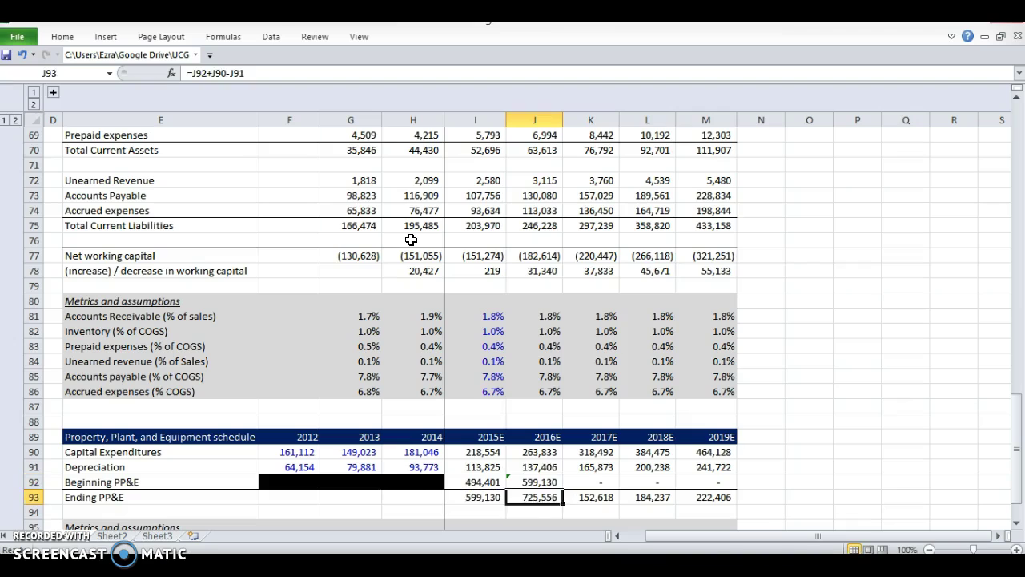
key("Up")
key("shift+Right")
key("shift+Right")
key("shift+Right")
key("ctrl+r")
Review the Beginning PP&E formulas in row 92 and the projected Ending PP&E values in I93:M93
key("Left")
key("F2")
key("Escape")
key("Right")
key("Left")
key("Right")
key("Right")
key("Right")
key("Right")
key("Left")
key("Left")
key("Left")
key("Left")
key("Down")
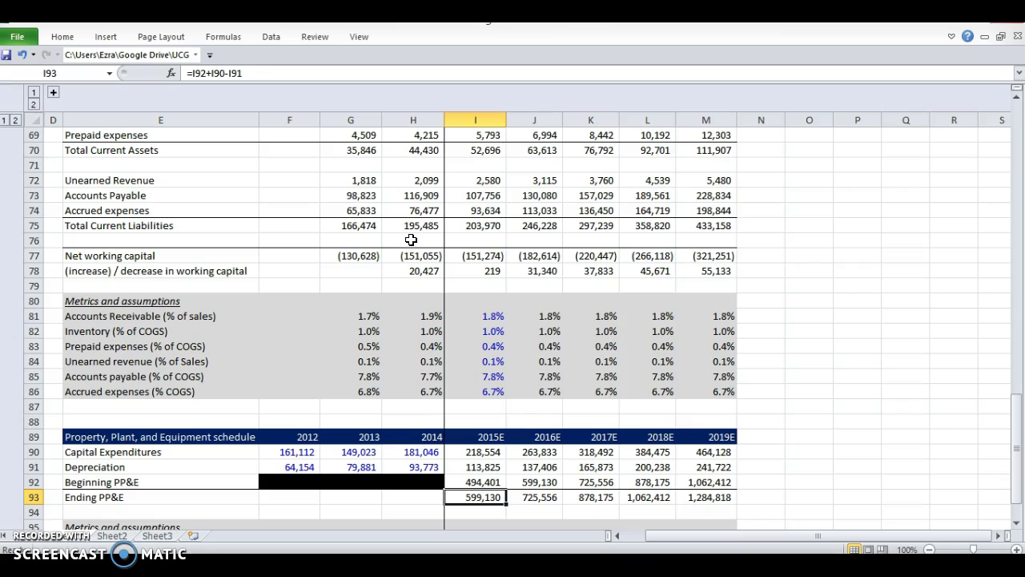
key("shift+Right")
key("shift+Right")
key("shift+Right")
key("shift+Right")
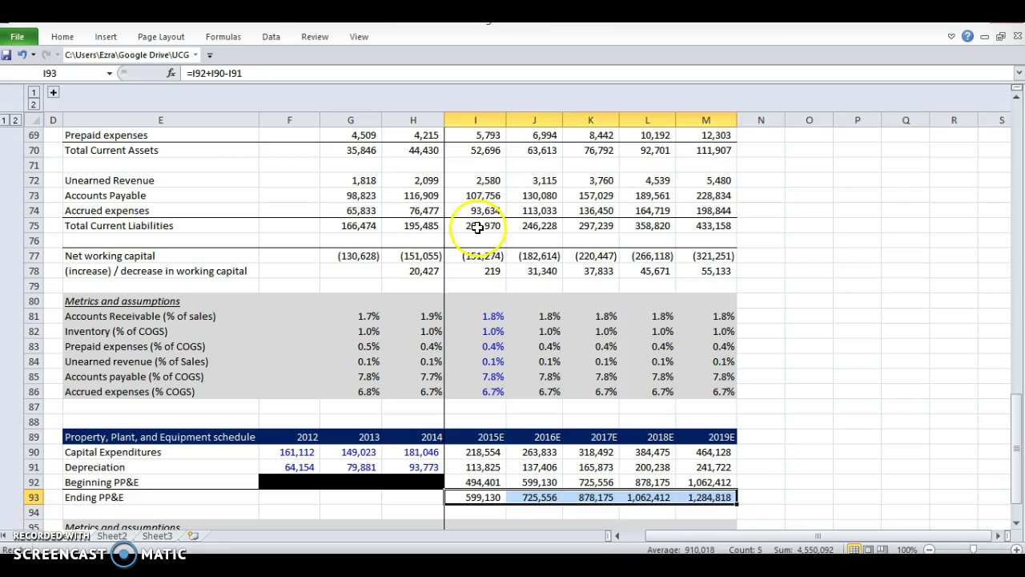
Examine the Revenue Growth assumptions for 2017E through 2019E in row 28 of the income statement
left_click(558, 331)
scroll(566, 360, "up", 14)
scroll(566, 360, "up", 7)
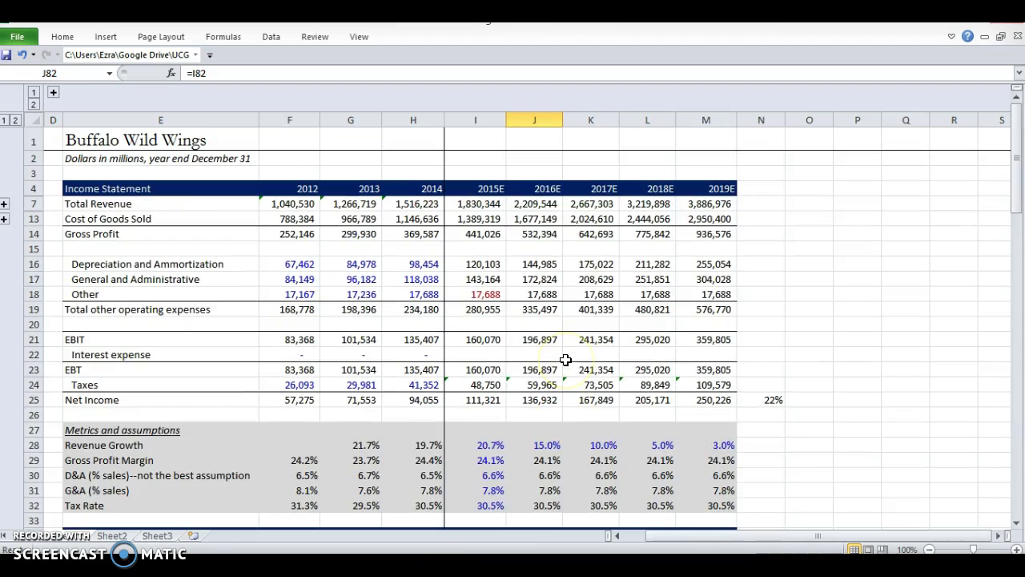
left_click_drag(606, 445, 721, 447)
left_click(704, 445)
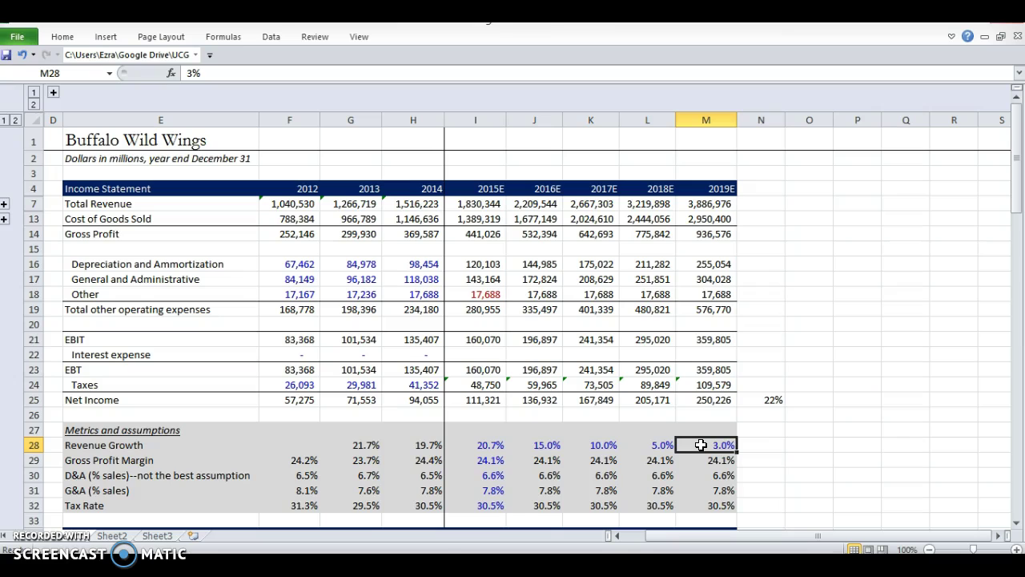
Look through the balance sheet and working capital schedule down to the Property, Plant, and Equipment schedule
scroll(701, 445, "down", 15)
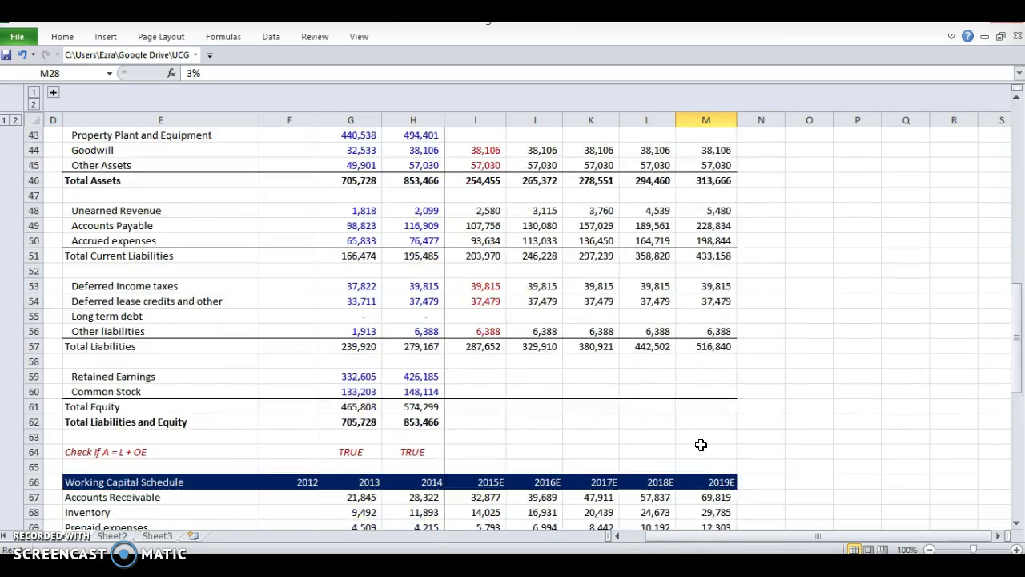
scroll(701, 445, "down", 1)
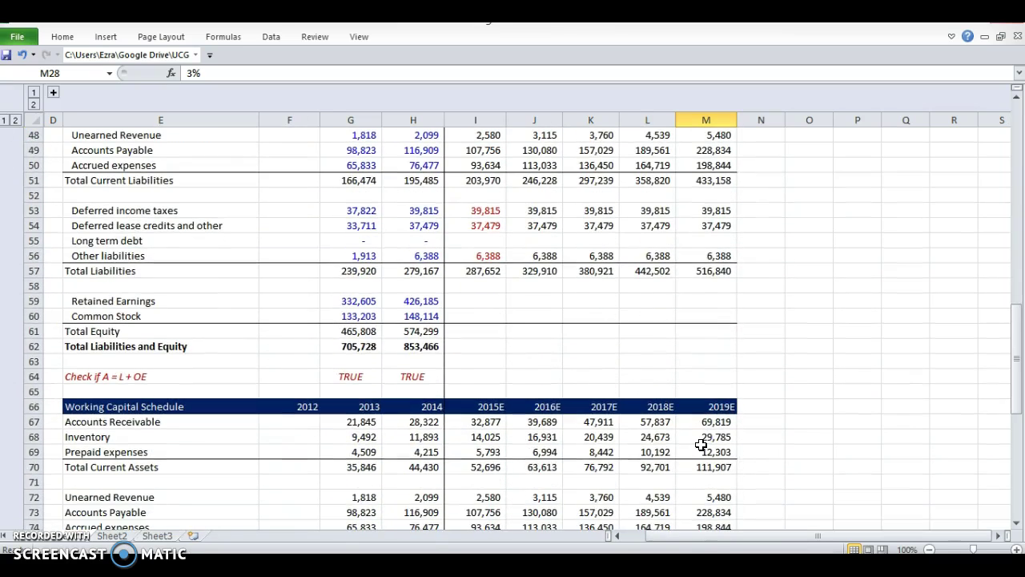
scroll(701, 444, "down", 4)
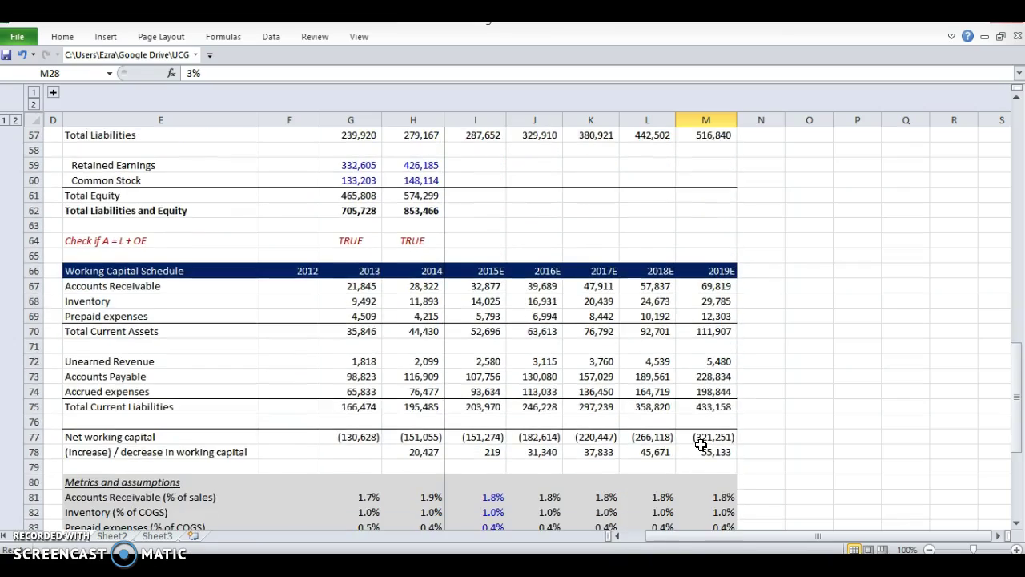
scroll(701, 445, "up", 3)
scroll(701, 445, "up", 1)
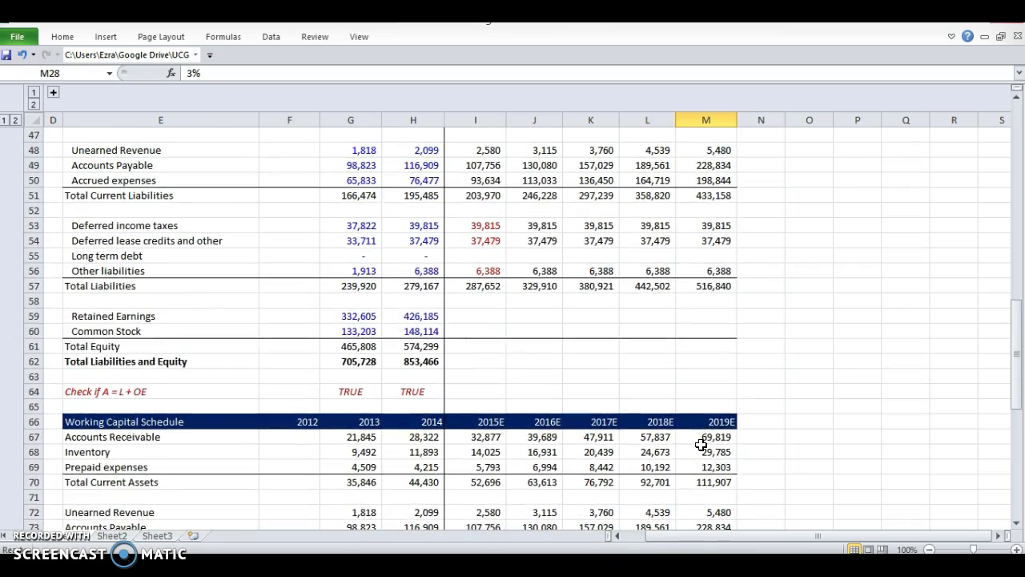
scroll(701, 444, "down", 5)
scroll(701, 444, "up", 1)
scroll(701, 444, "down", 2)
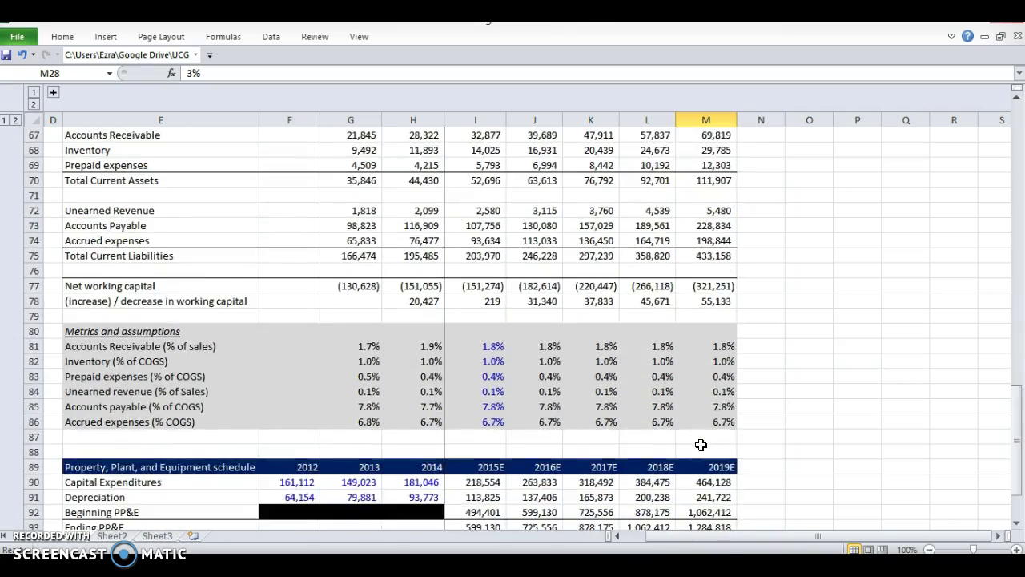
scroll(701, 445, "up", 3)
scroll(701, 444, "down", 3)
scroll(701, 444, "down", 2)
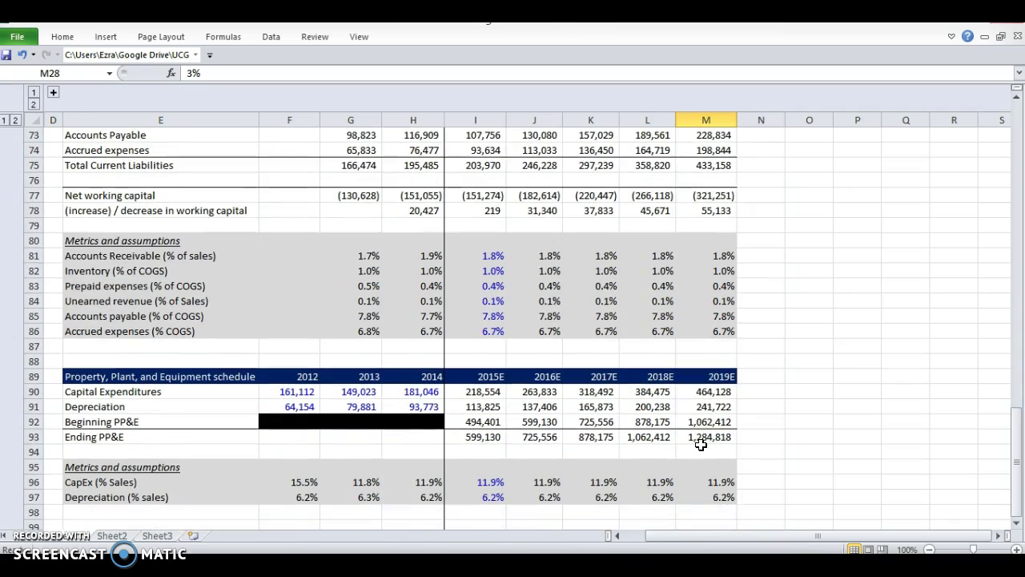
Compare 2019E Capital Expenditures in M90 with 2019E Depreciation in M91
left_click(694, 403)
left_click(691, 393)
left_click(693, 404)
left_click(692, 393)
left_click_drag(692, 392, 693, 406)
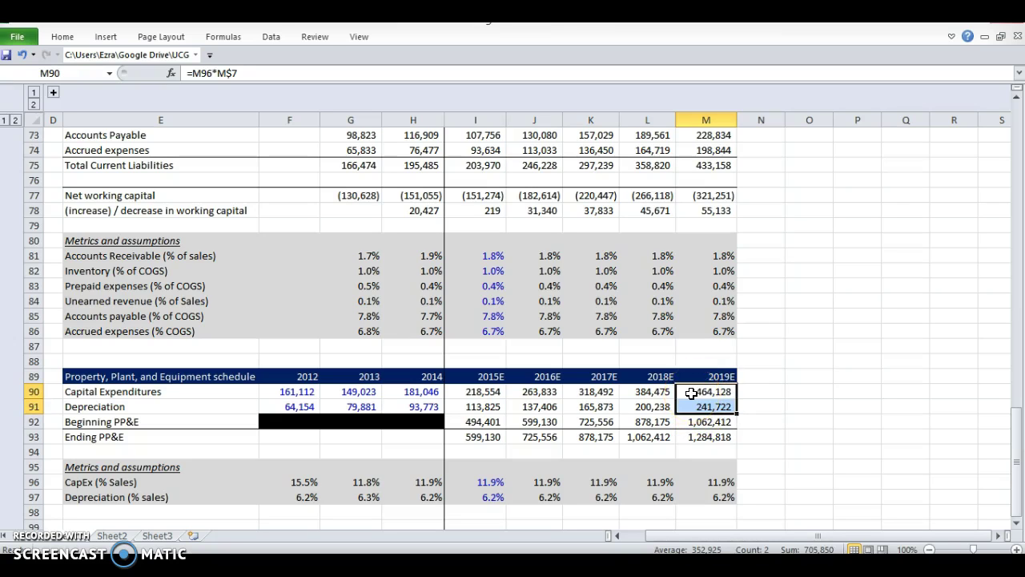
left_click(692, 392)
left_click(693, 405)
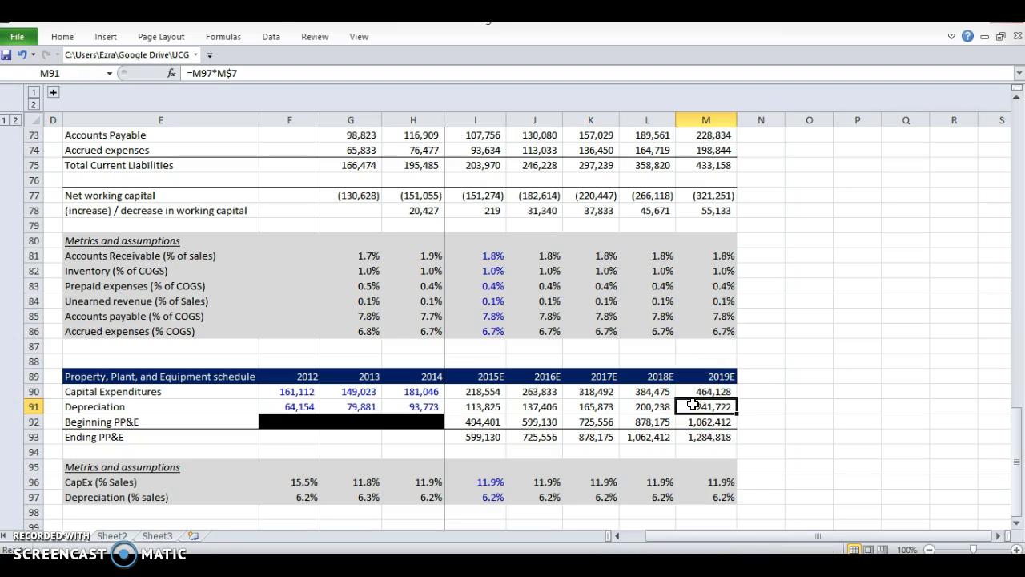
left_click(693, 393)
left_click(693, 405)
left_click(693, 395)
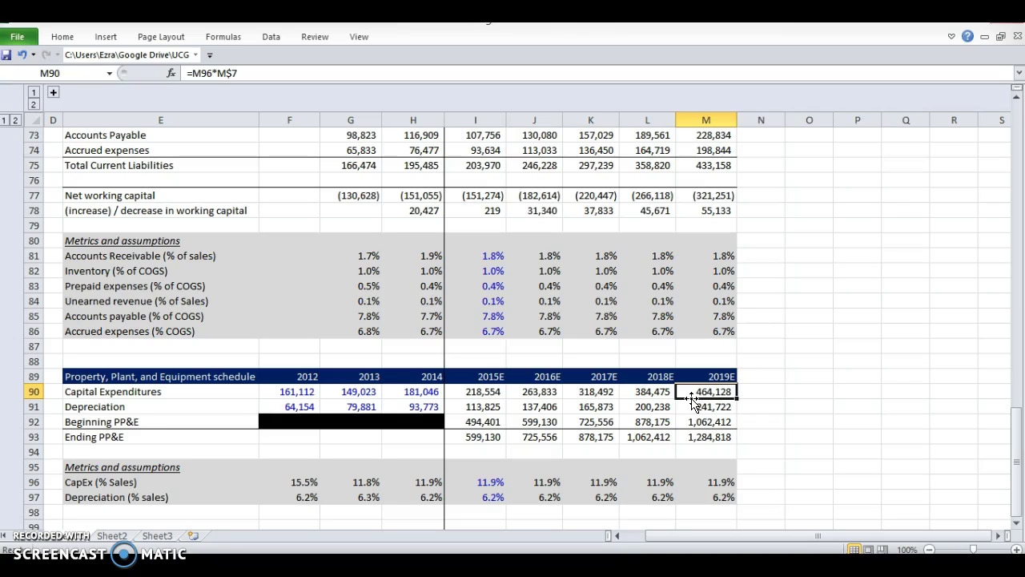
Set the 2018E CapEx (% Sales) assumption in L96 to 8%
left_click(690, 392)
key("Down")
key("Down")
key("Down")
key("Down")
key("Down")
key("Down")
key("Left")
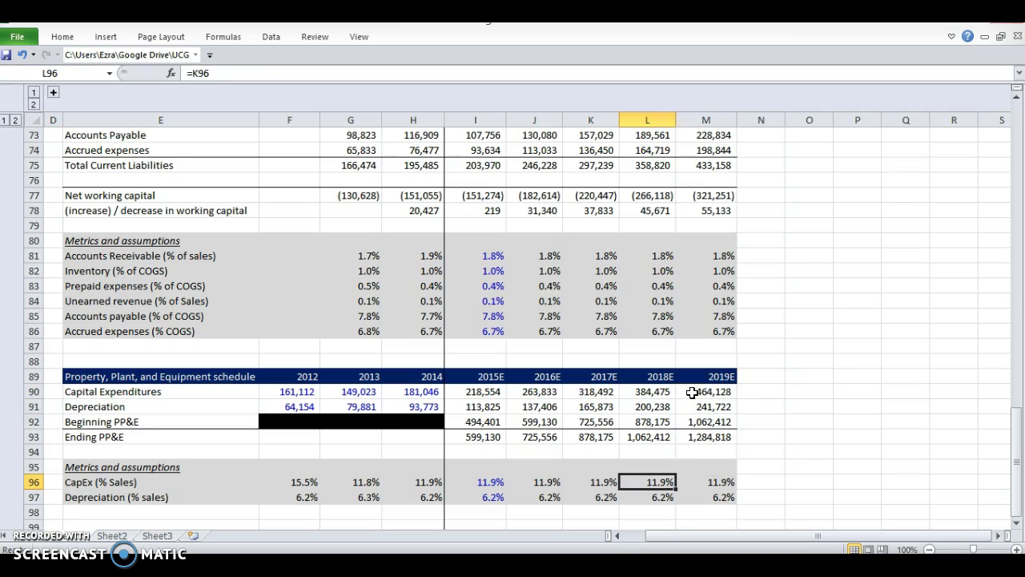
type("8")
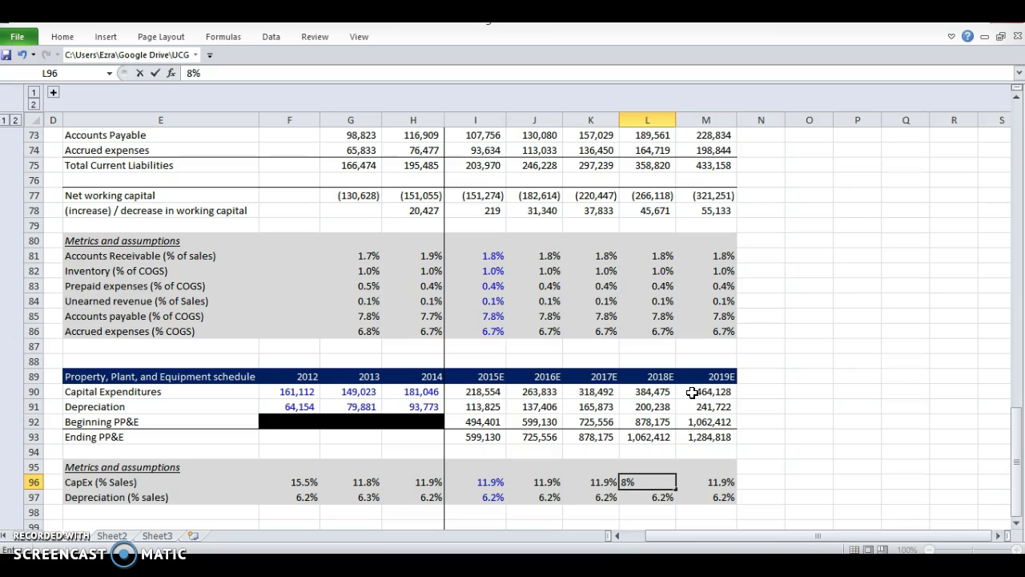
key("Return")
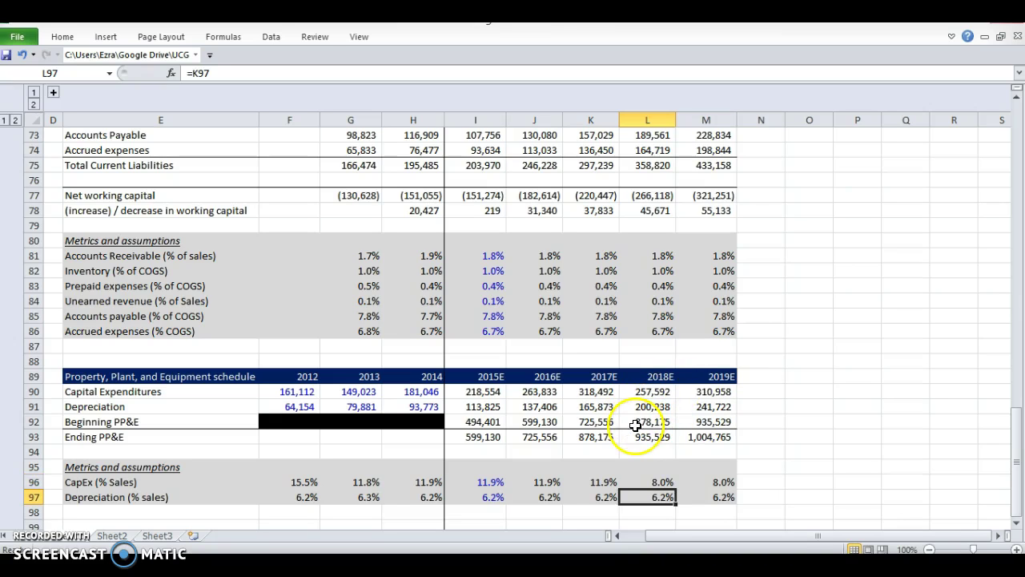
Set the 2019E CapEx (% Sales) assumption in M96 to 6%
key("Up")
key("Right")
type("6")
key("Return")
Compare the recalculated Capital Expenditures, Depreciation and PP&E balances for 2018E and 2019E
key("Up")
key("Up")
key("Up")
key("Up")
key("Up")
key("Up")
key("Up")
left_click(652, 407)
key("Right")
key("Down")
key("Down")
key("Down")
key("Down")
key("Down")
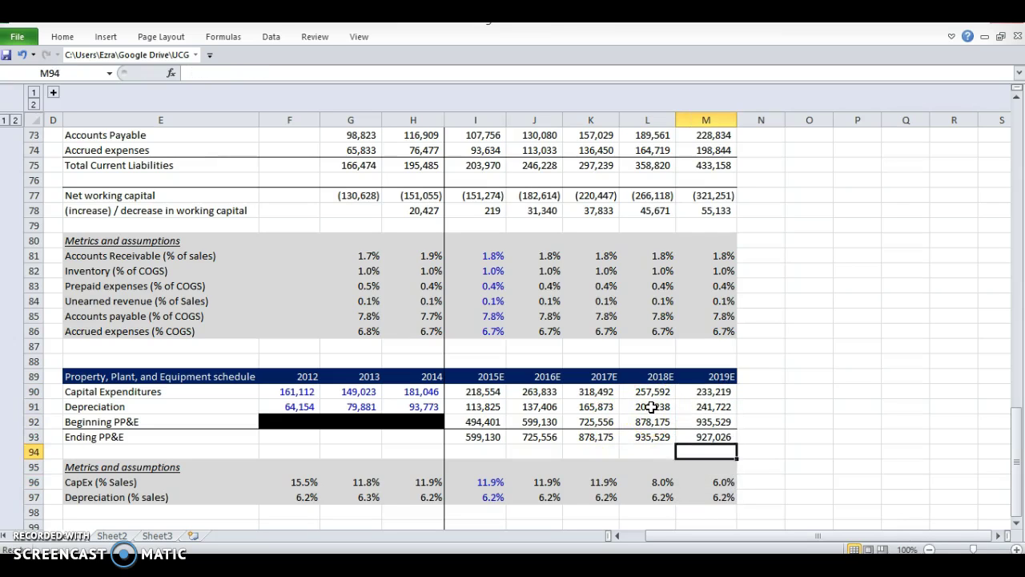
Calculate the 2015E ratio of Capital Expenditures to Depreciation in I98 with =I90/I91 and fill it through M98
key("Down")
key("Left")
key("Left")
key("Left")
key("Left")
key("Down")
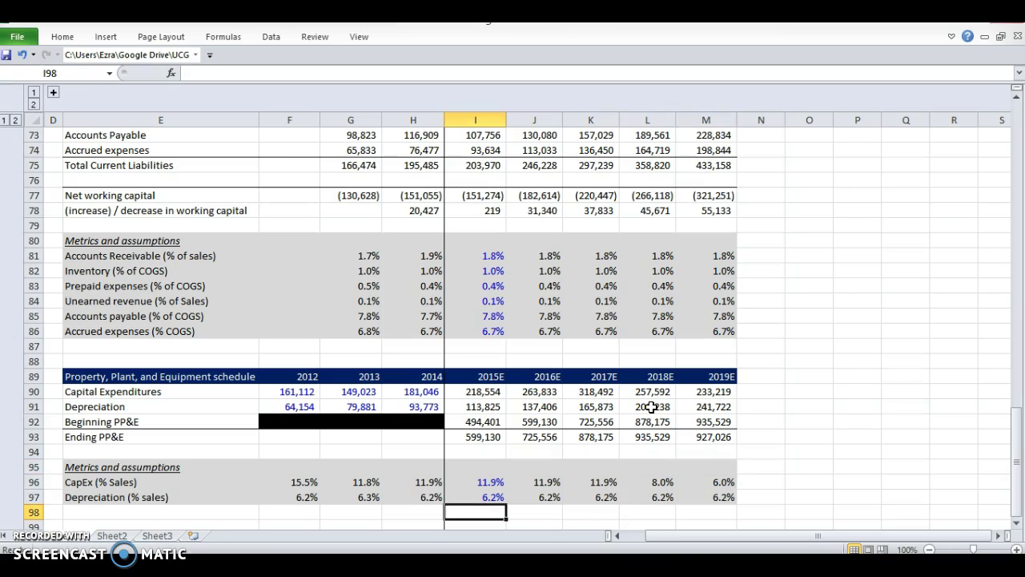
type("=")
key("Up")
key("Up")
key("Up")
key("Up")
key("Up")
key("Up")
key("Up")
type("/")
key("Up")
key("Up")
key("Up")
key("Up")
key("Up")
key("Up")
key("Up")
key("Return")
key("Up")
key("shift+Right")
key("shift+Right")
key("shift+Right")
key("shift+Right")
key("ctrl+r")
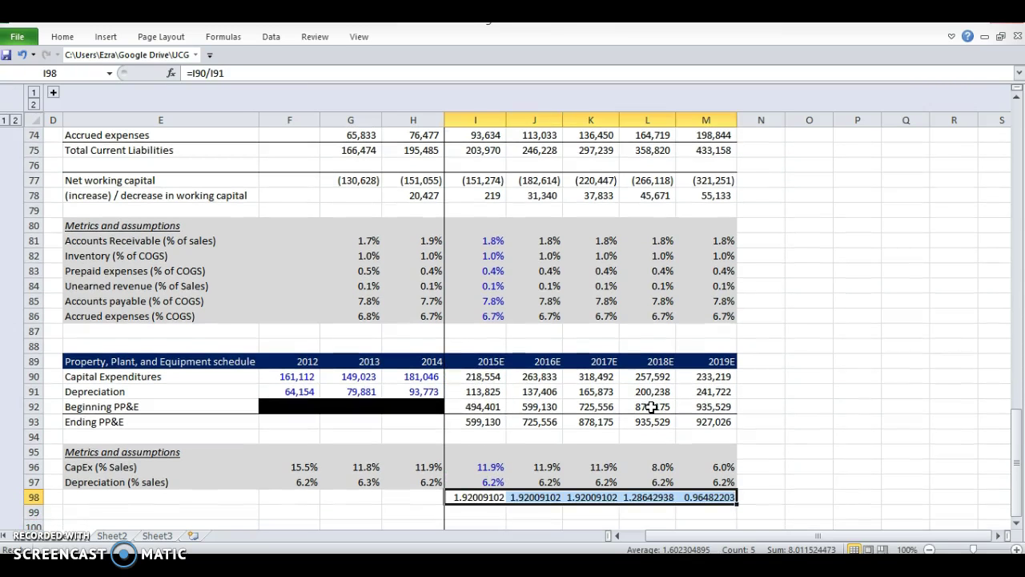
Format the CapEx-to-depreciation ratios in I98:M98 in comma style with one decimal place
key("alt+h")
key("k")
key("alt+h")
key("9")
key("alt+h")
key("0")
key("alt+h")
key("9")
Label the ratio row in E98 as "Capex as a % depreciation"
key("Left")
key("Left")
key("Left")
key("Left")
type("Capex")
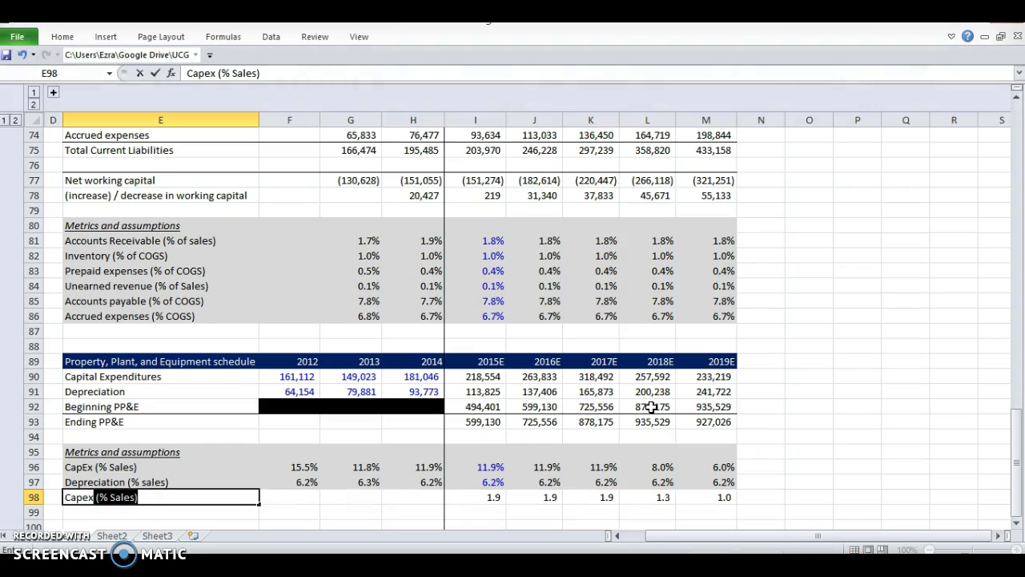
type(" as a %")
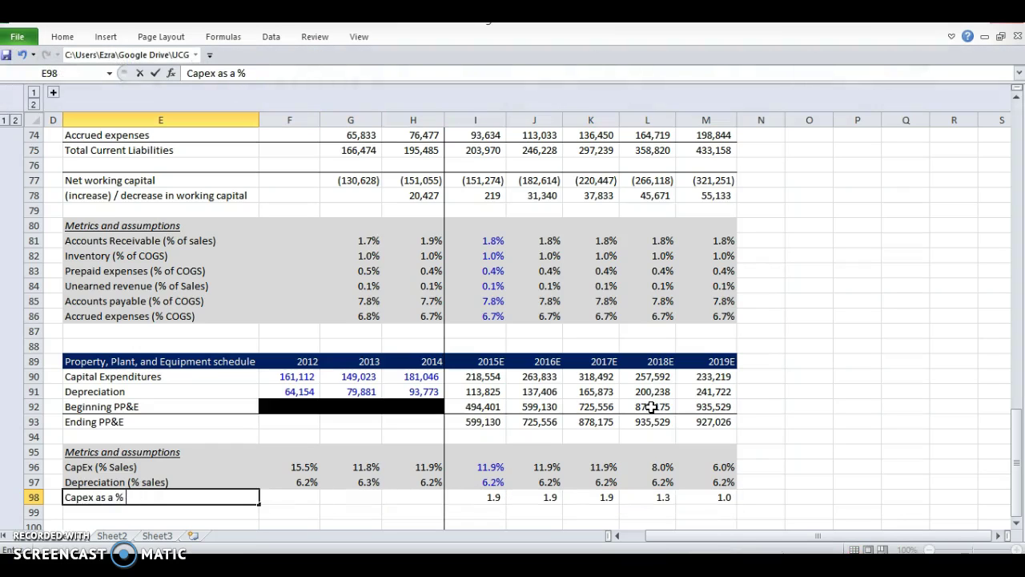
Compare the CapEx (% Sales) assumptions in row 96 with the Depreciation (% sales) assumptions in row 97 across 2015E to 2019E
key("Right")
key("Right")
key("Right")
key("Right")
key("Right")
key("Right")
key("Right")
key("Right")
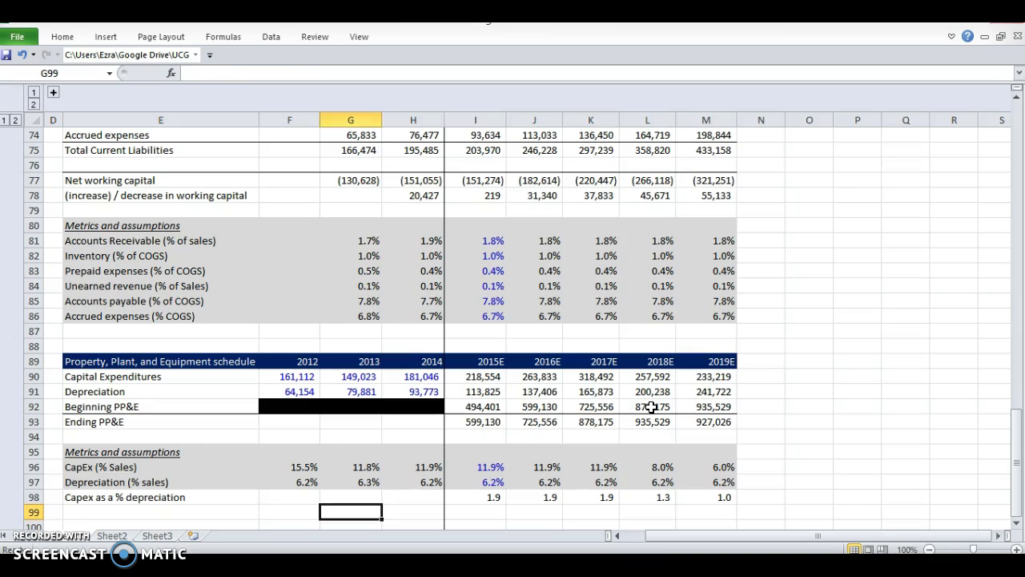
key("Left")
key("Left")
key("Left")
key("Left")
key("Up")
key("Up")
key("shift+Right")
key("shift+Right")
key("shift+Right")
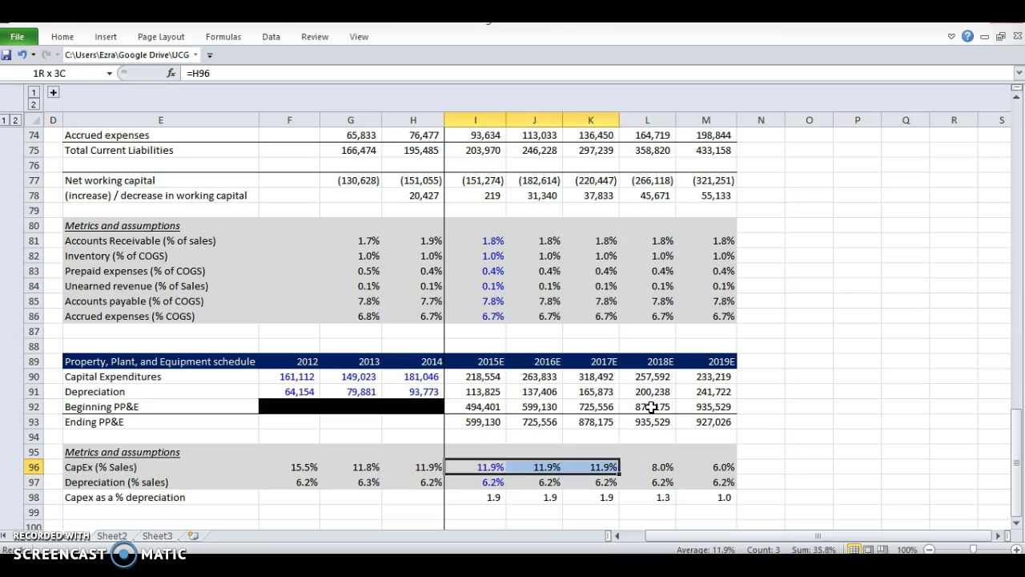
key("Right")
key("Right")
key("Right")
key("shift+Right")
key("shift+Right")
key("Left")
key("Left")
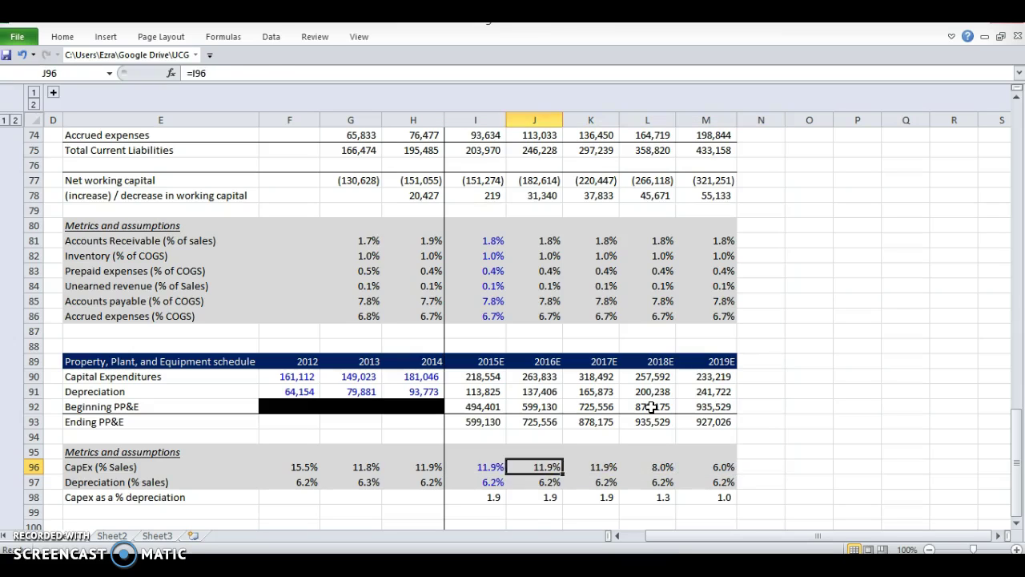
key("Down")
key("Left")
key("shift+Right")
key("shift+Right")
key("shift+Right")
key("Right")
key("Right")
key("Right")
key("Right")
key("Right")
key("Left")
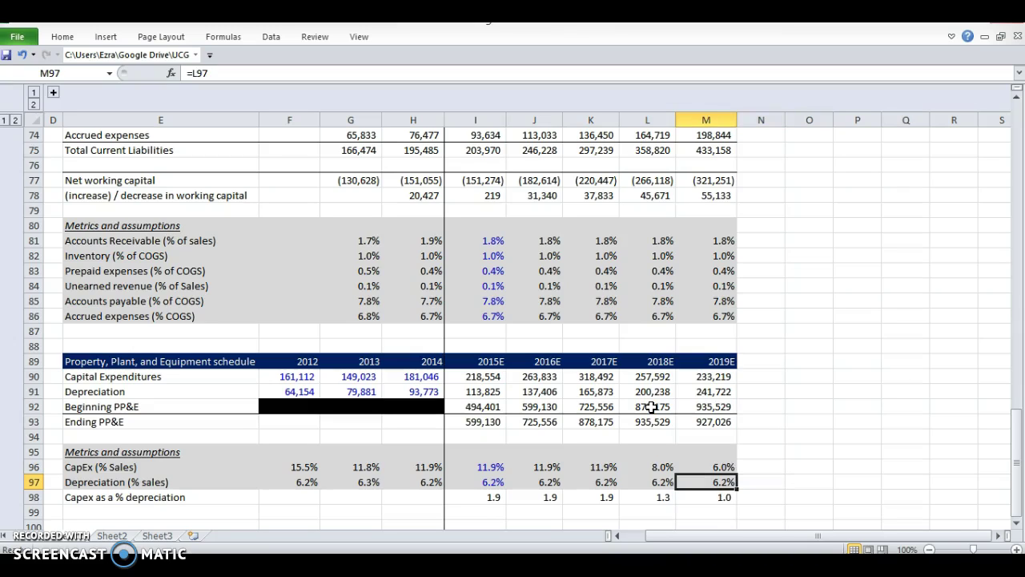
Change the font color of the hardcoded 2018E and 2019E CapEx (% Sales) assumptions in L96:M96 to blue
key("Up")
key("Left")
key("Left")
key("Right")
key("shift+Right")
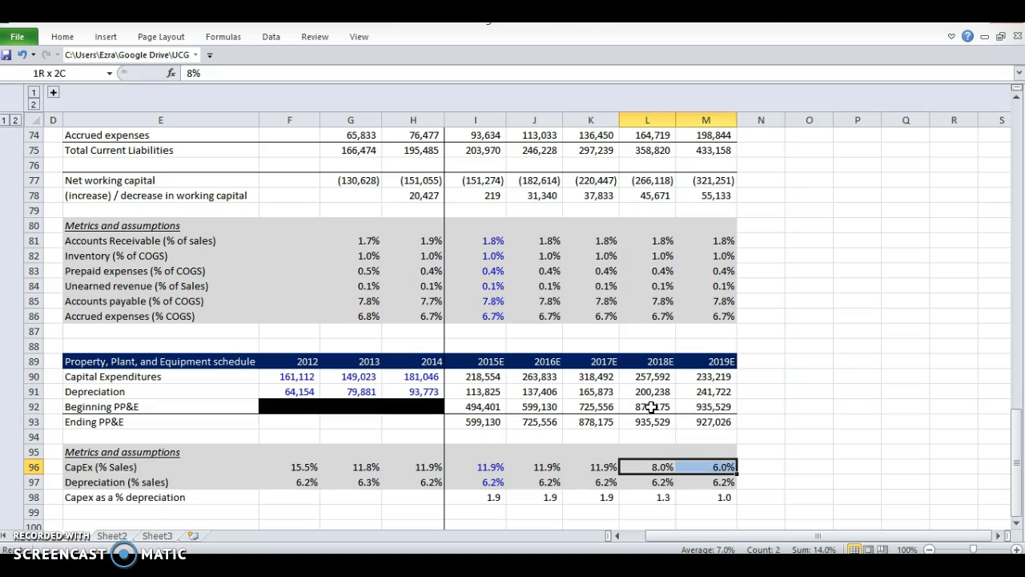
key("alt+h")
key("f")
key("c")
key("Up")
key("Up")
key("Return")
key("Down")
key("Down")
key("Right")
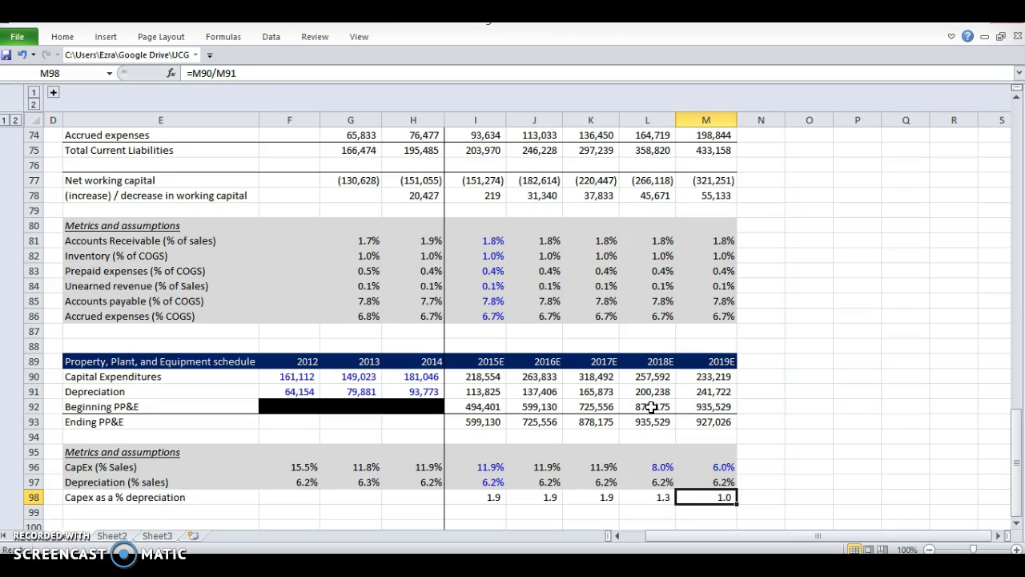
Try 7 as the 2018E CapEx (% Sales) assumption in L96 and undo the entry
left_click(484, 418)
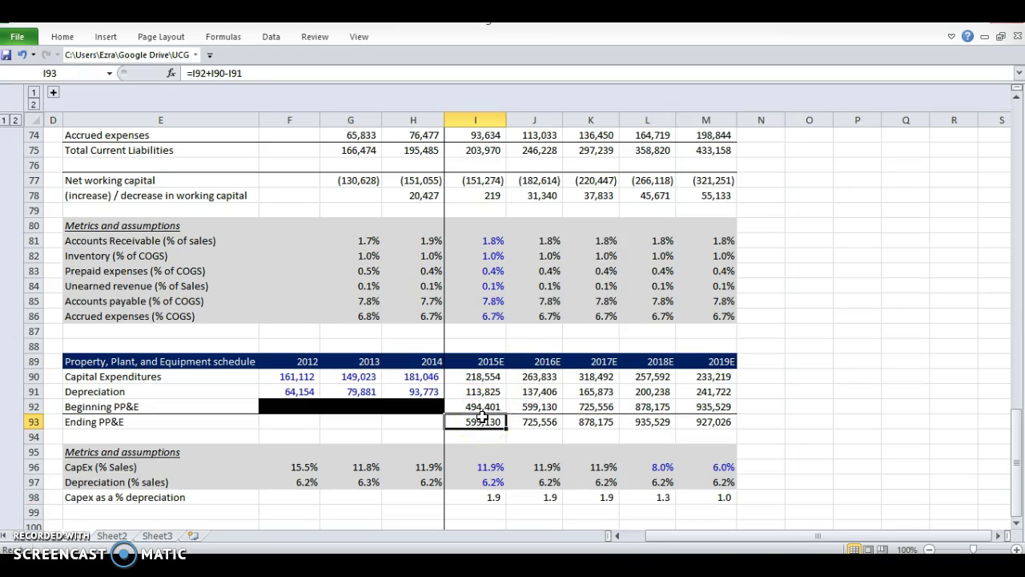
key("Right")
key("Right")
key("Right")
key("Down")
key("Down")
key("Down")
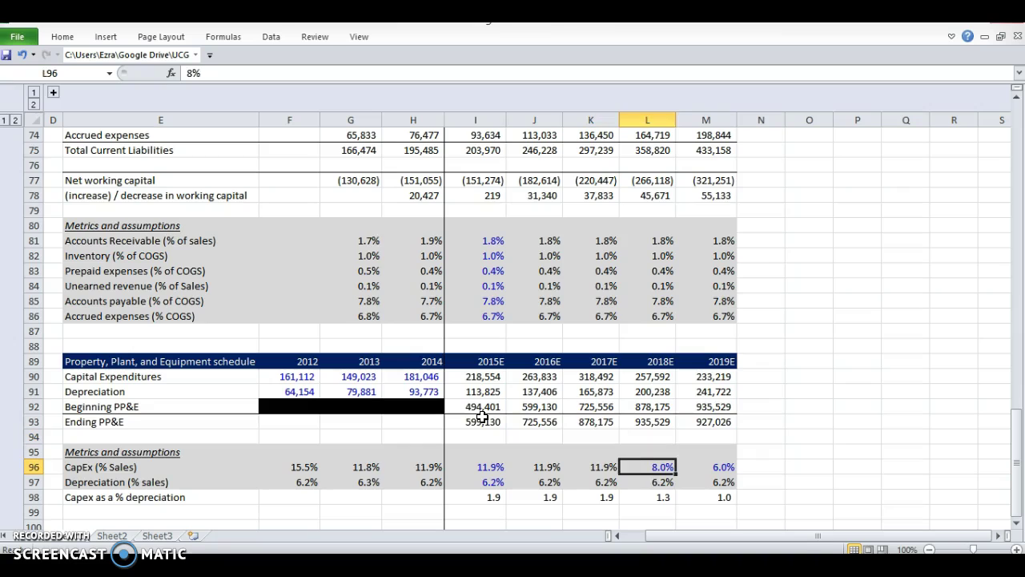
type("7")
key("Return")
key("ctrl+z")
Inspect the 2018E Capital Expenditures formula in L90 and the CapEx (% Sales) assumptions that drive it
key("Up")
key("Up")
key("Up")
key("Up")
key("Up")
key("Up")
key("F2")
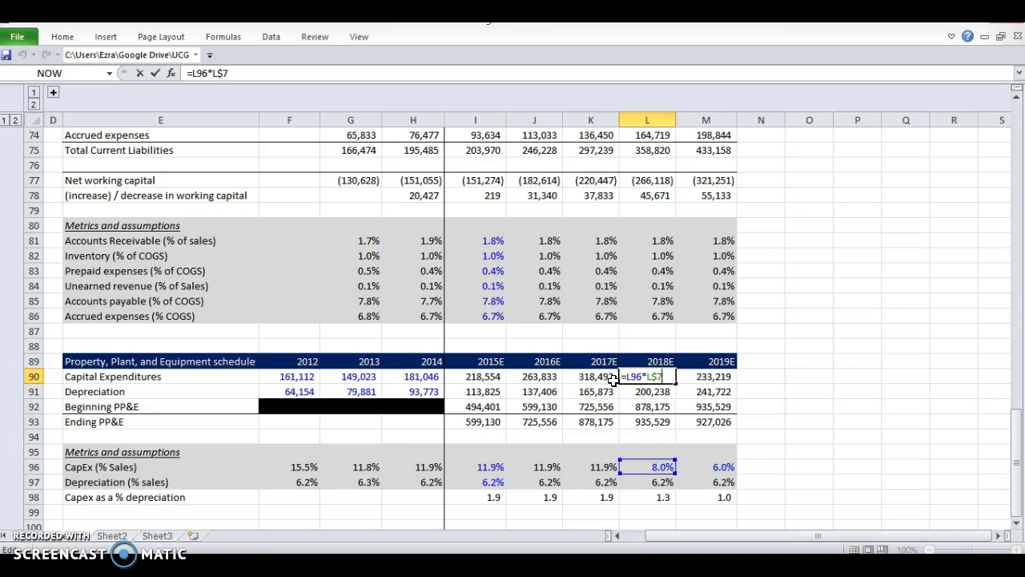
key("Escape")
key("Down")
key("Down")
key("Down")
key("Down")
key("Down")
key("Down")
key("Right")
Link the 2015E to 2019E Ending PP&E from I93:M93 into the balance sheet's Property Plant and Equipment row, I43:M43
key("Left")
key("Left")
key("Left")
key("Up")
key("Up")
key("Up")
key("Left")
key("shift+Right")
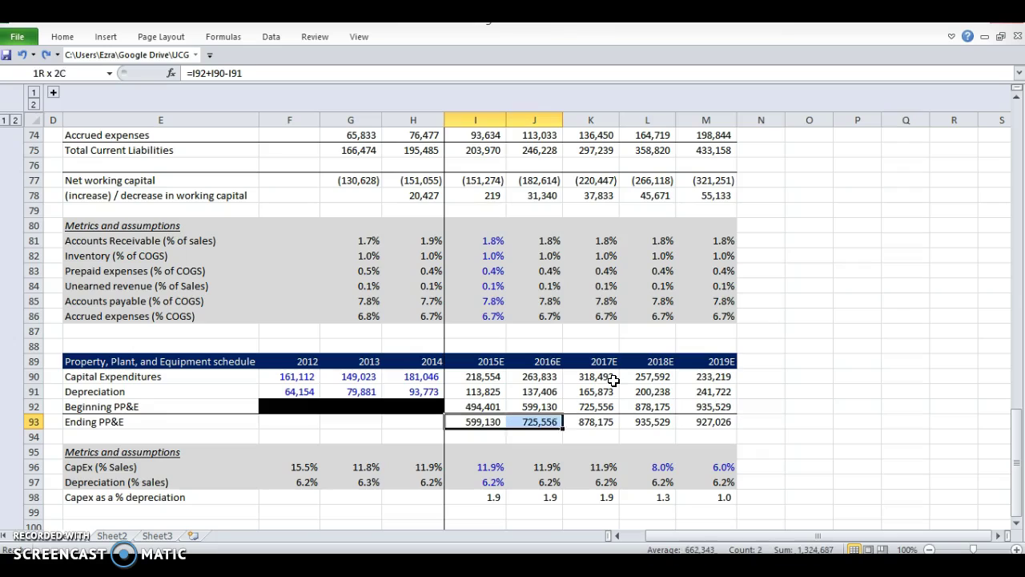
key("shift+Right")
key("shift+Right")
key("shift+Right")
key("ctrl+c")
scroll(613, 380, "up", 13)
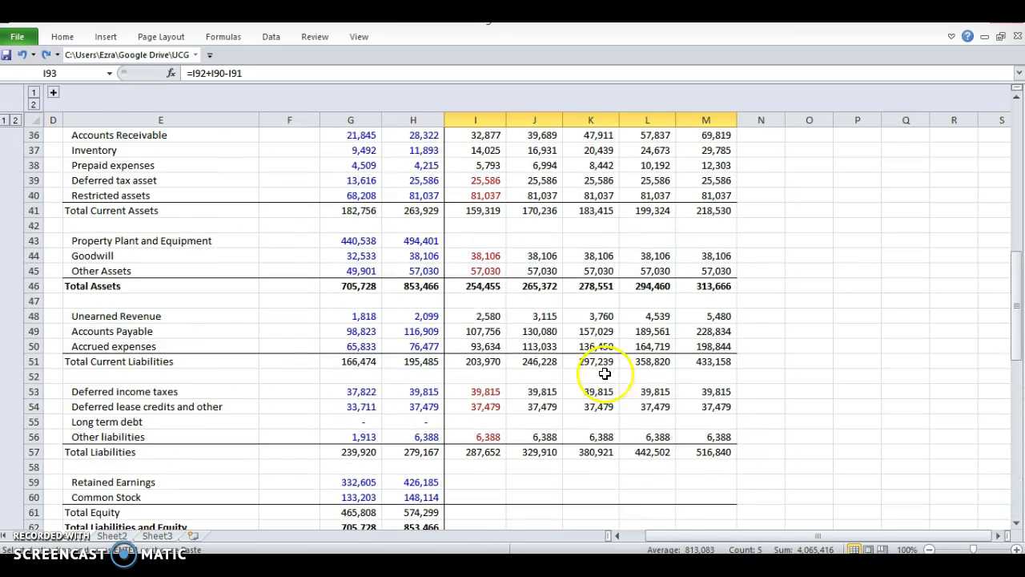
left_click(454, 242)
key("ctrl+alt+v")
key("Return")
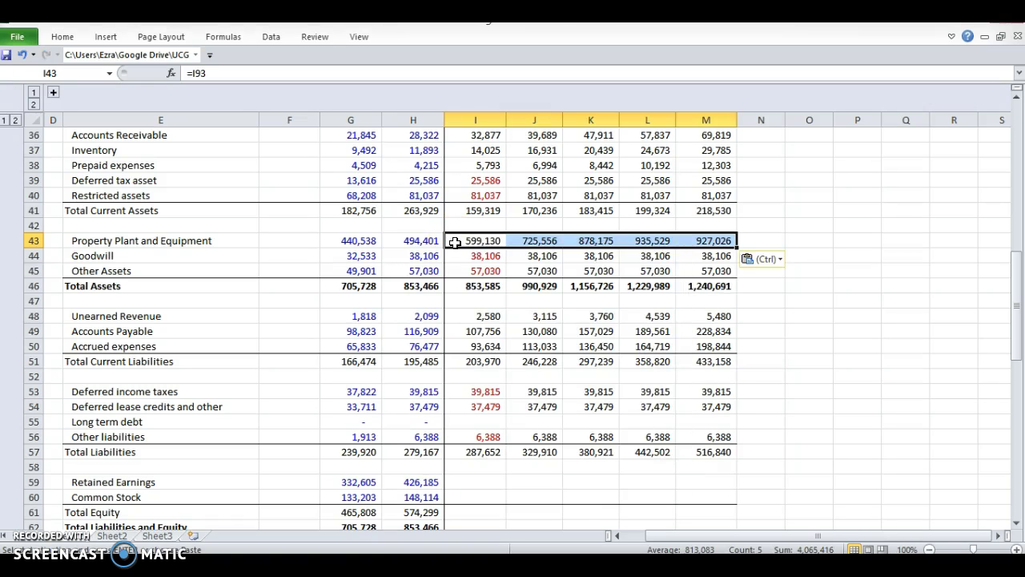
left_click(458, 242)
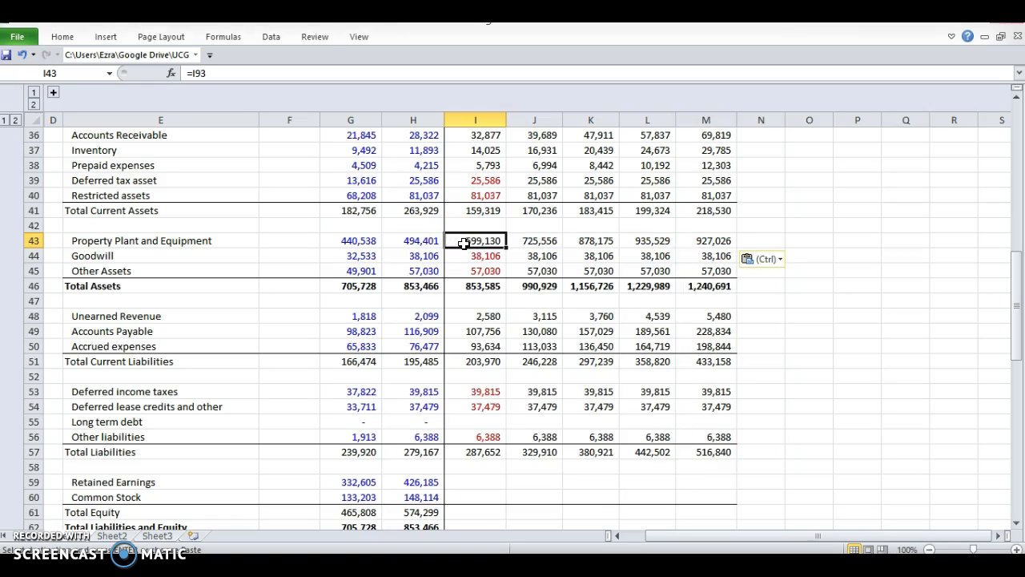
Review the balance sheet's projection columns for unfilled lines, including Retained Earnings, Common Stock and Cash and liquid securities
scroll(468, 252, "up", 1)
scroll(468, 252, "down", 1)
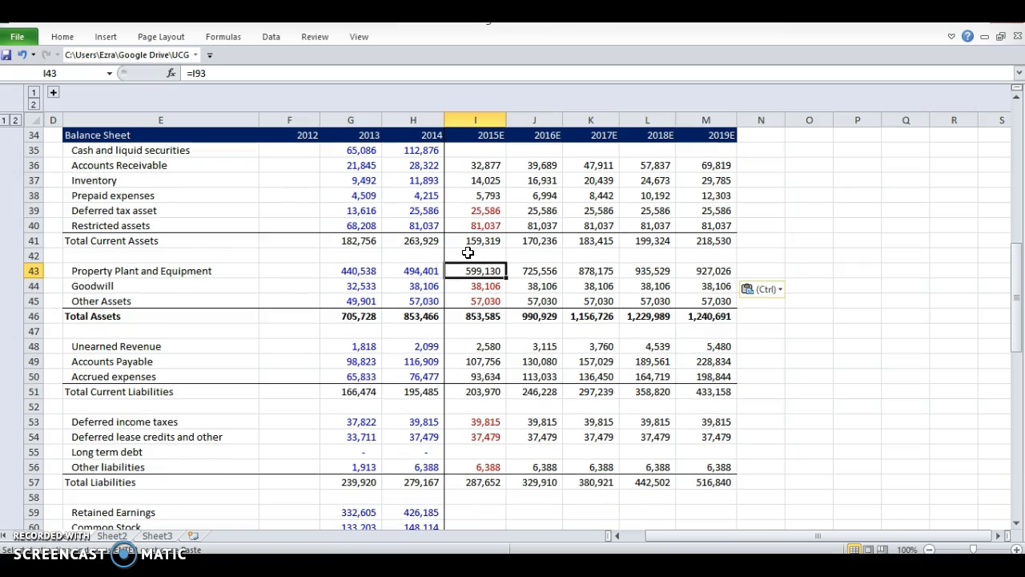
scroll(468, 252, "down", 1)
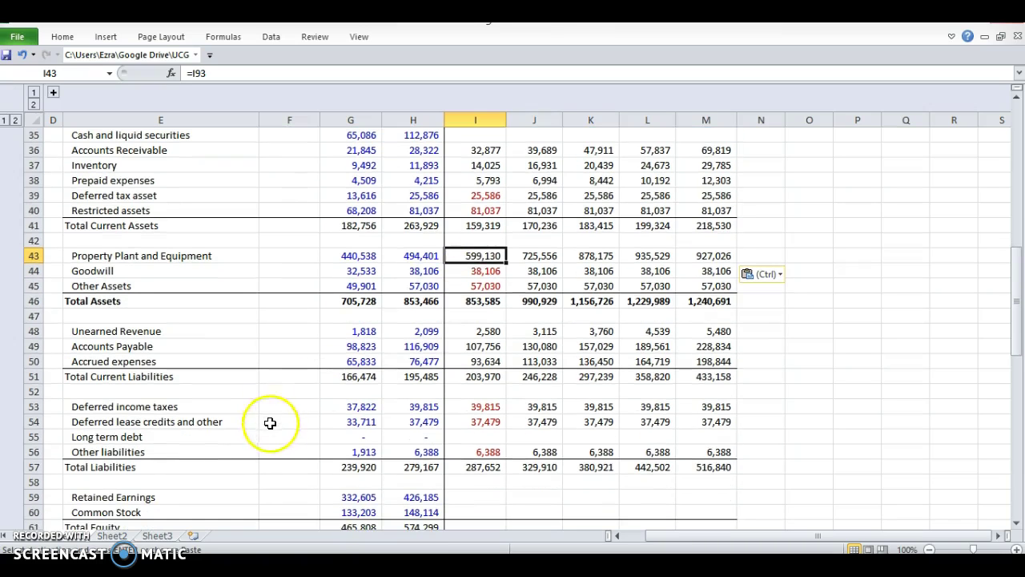
left_click_drag(141, 490, 673, 511)
scroll(590, 449, "up", 3)
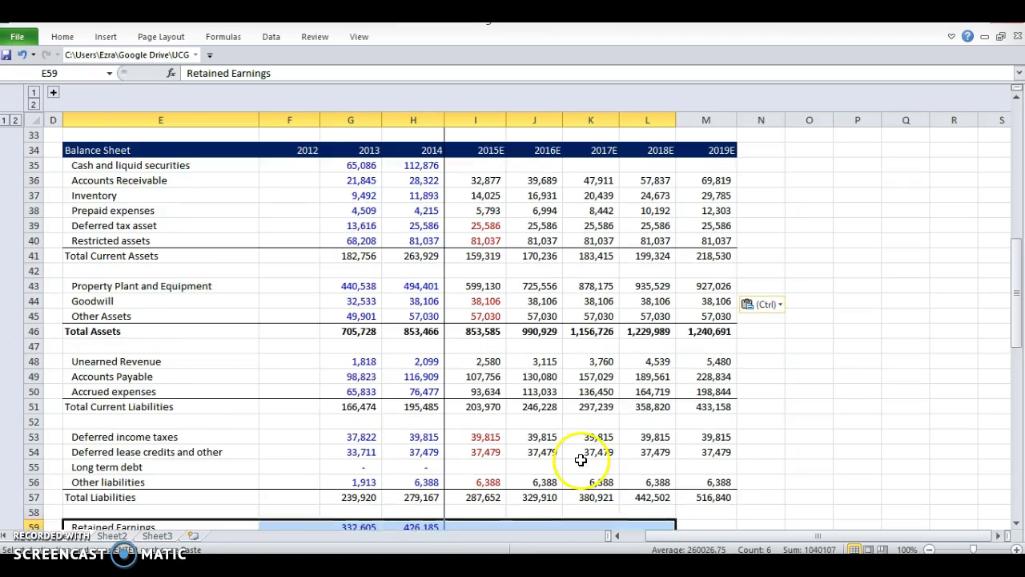
left_click(494, 180)
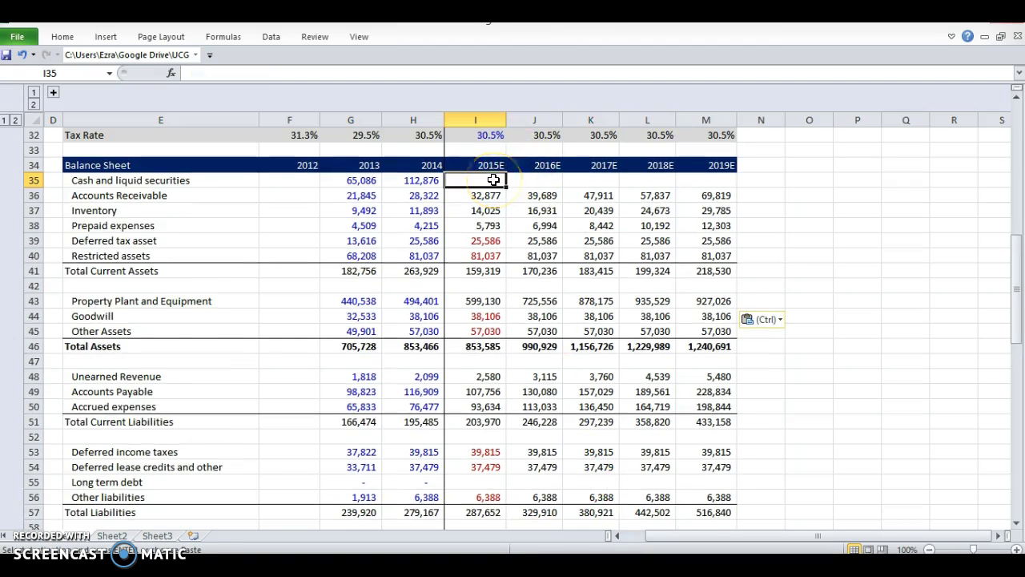
scroll(494, 179, "down", 1)
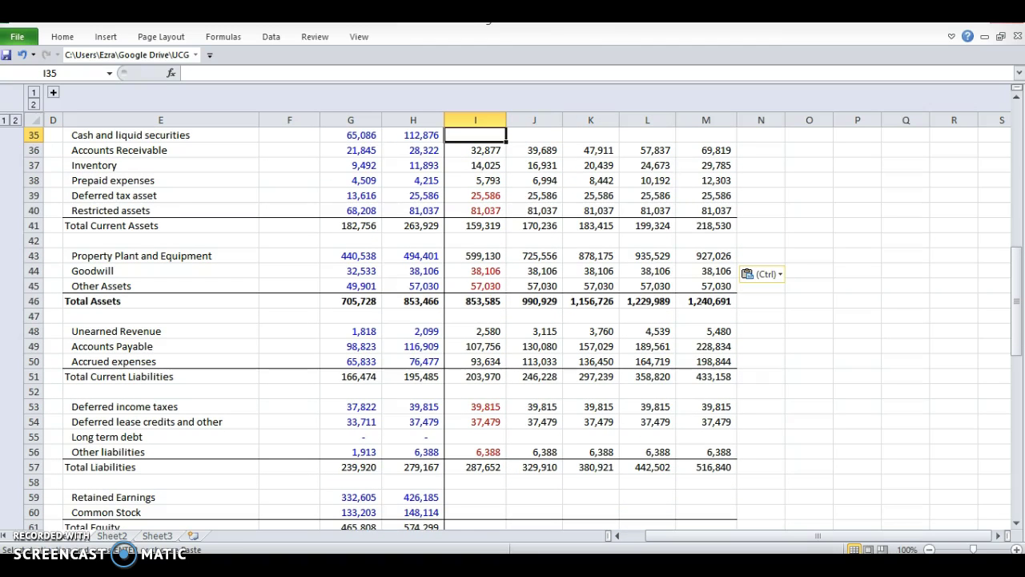